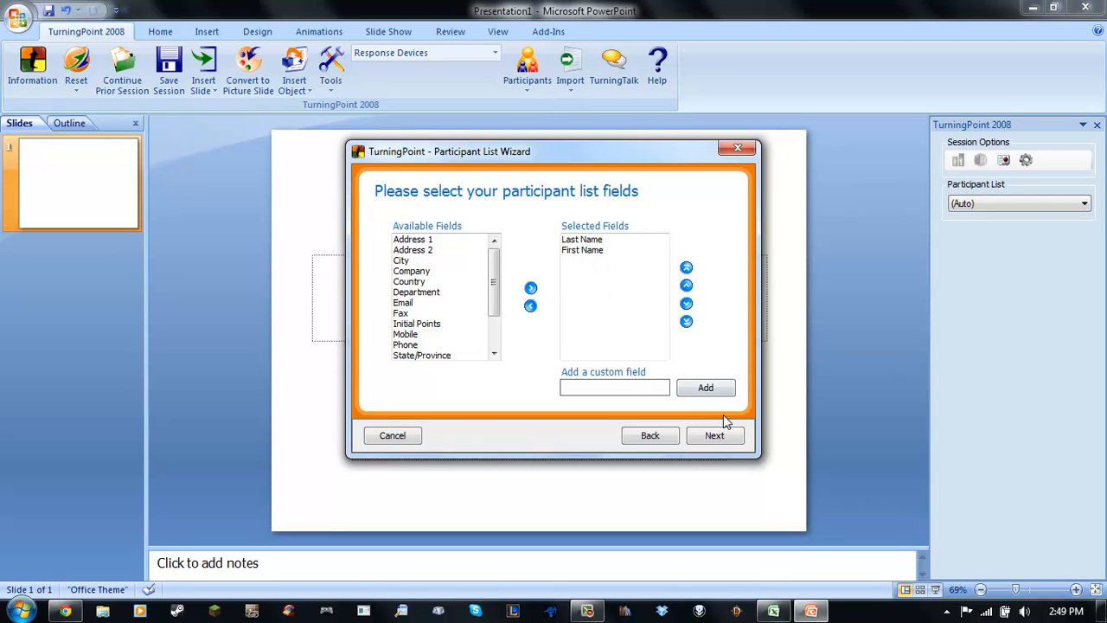
Keep the chosen fields, add no groups, name the participant list DEM 101 - 1, and finish it without saving a custom template.
{"action": "left_click", "coordinate": [731, 443]}
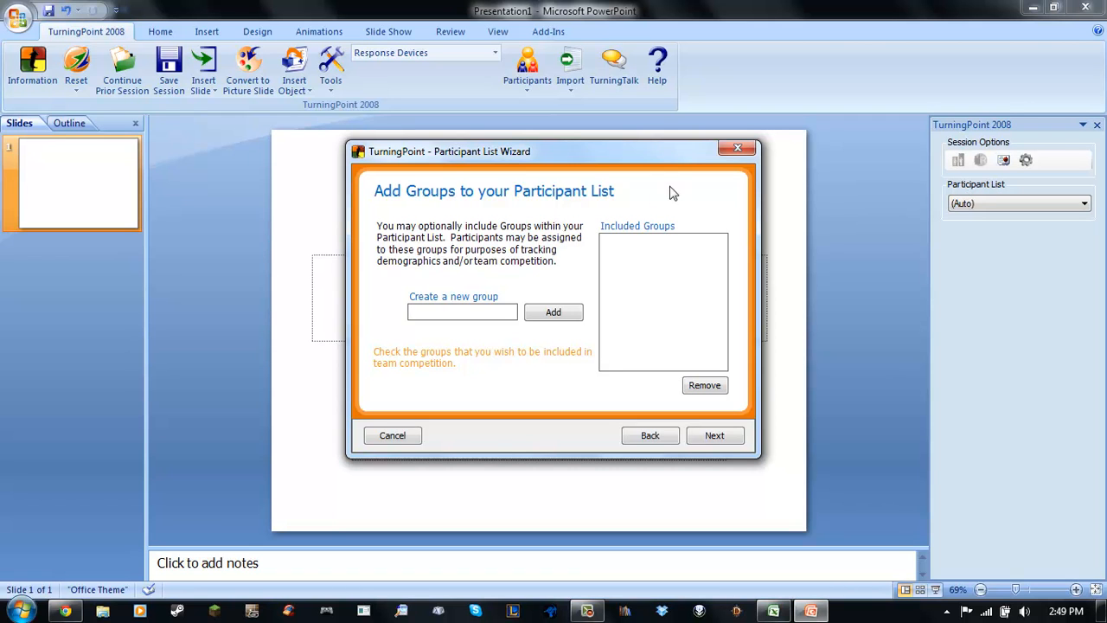
{"action": "left_click", "coordinate": [713, 437]}
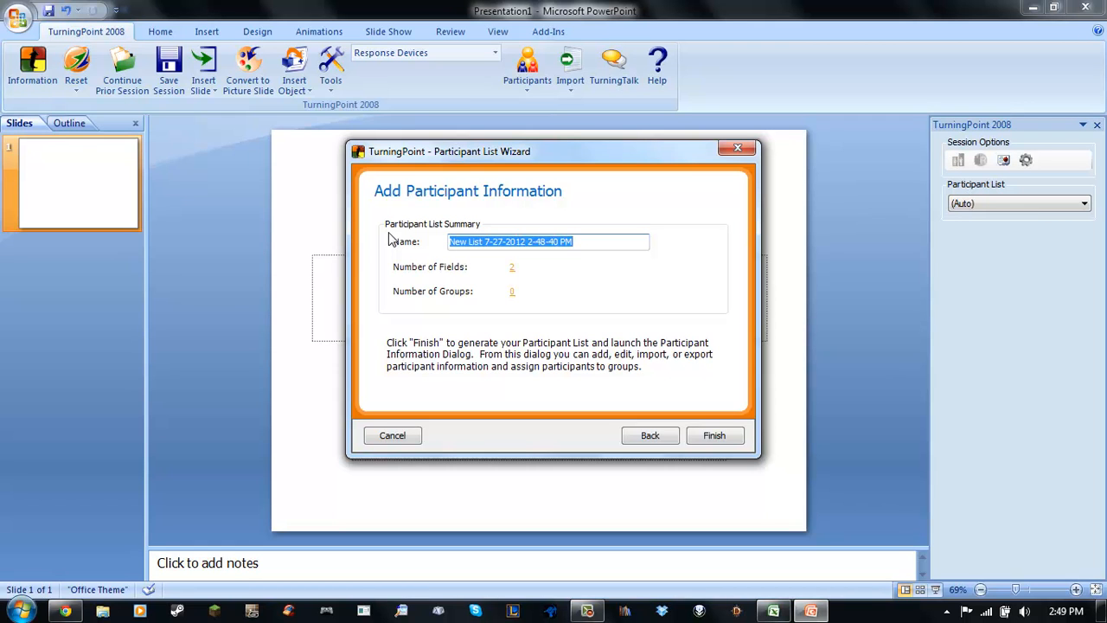
{"action": "type", "text": "Sa"}
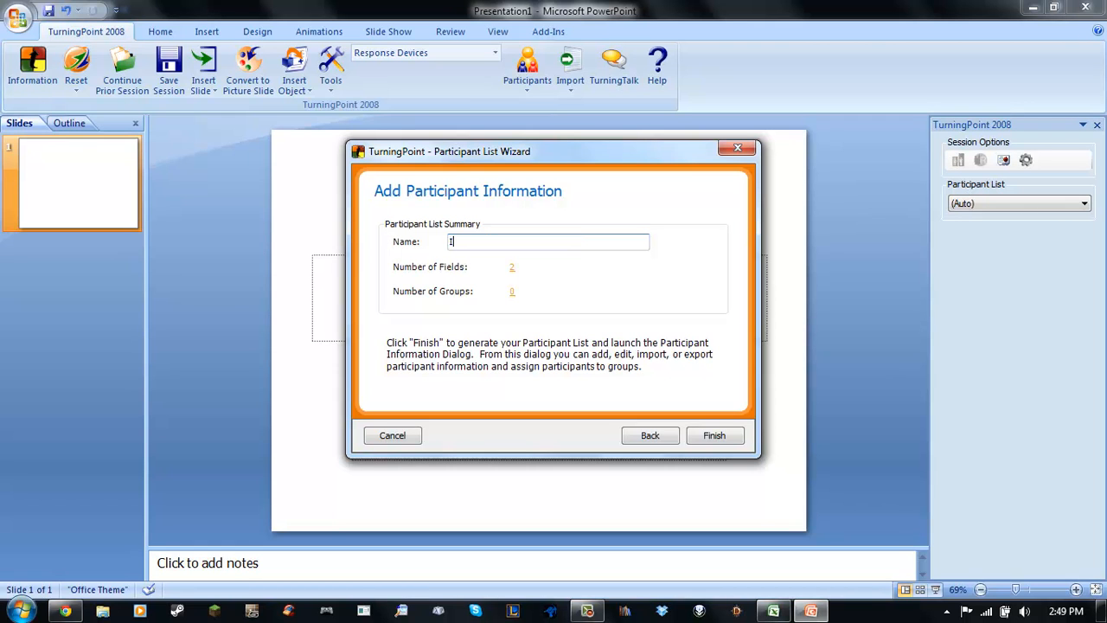
{"action": "key", "text": "BackSpace"}
{"action": "key", "text": "BackSpace"}
{"action": "type", "text": "DEM 101 1 1"}
{"action": "left_click", "coordinate": [713, 435]}
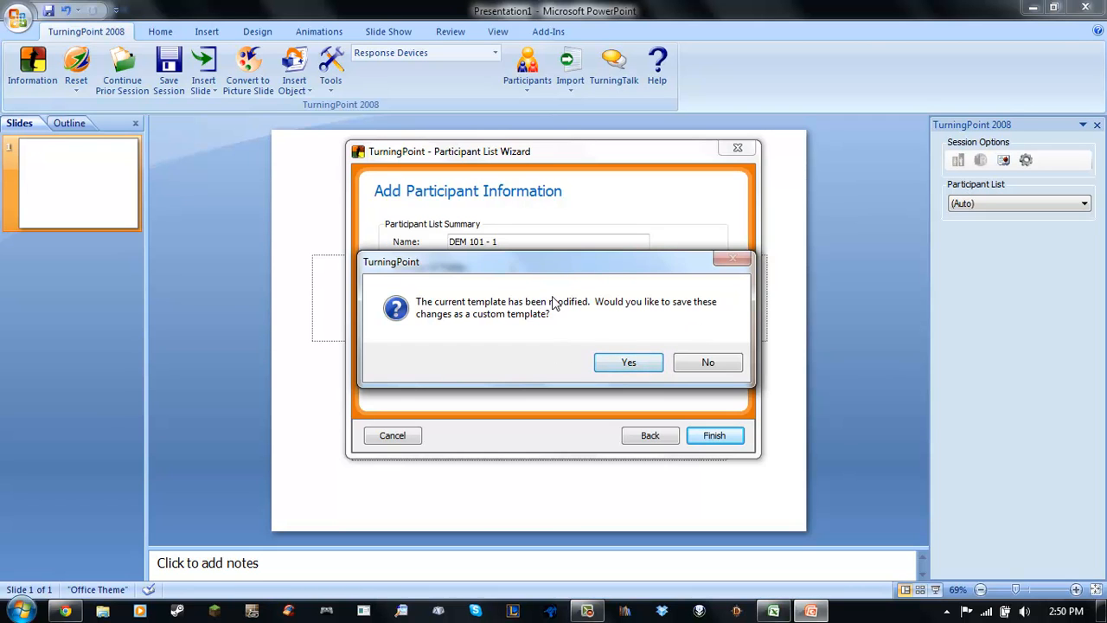
{"action": "left_click", "coordinate": [711, 365]}
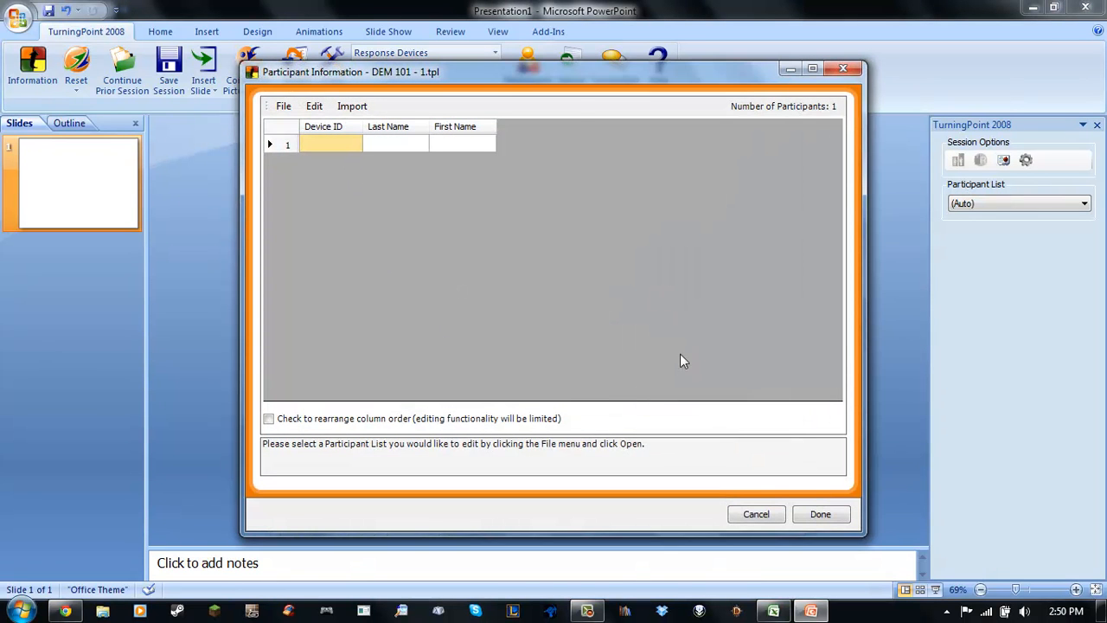
Switch to the Roster workbook in Excel and copy the last and first names in A3:B20.
{"action": "left_click_drag", "start_coordinate": [524, 81], "coordinate": [467, 89]}
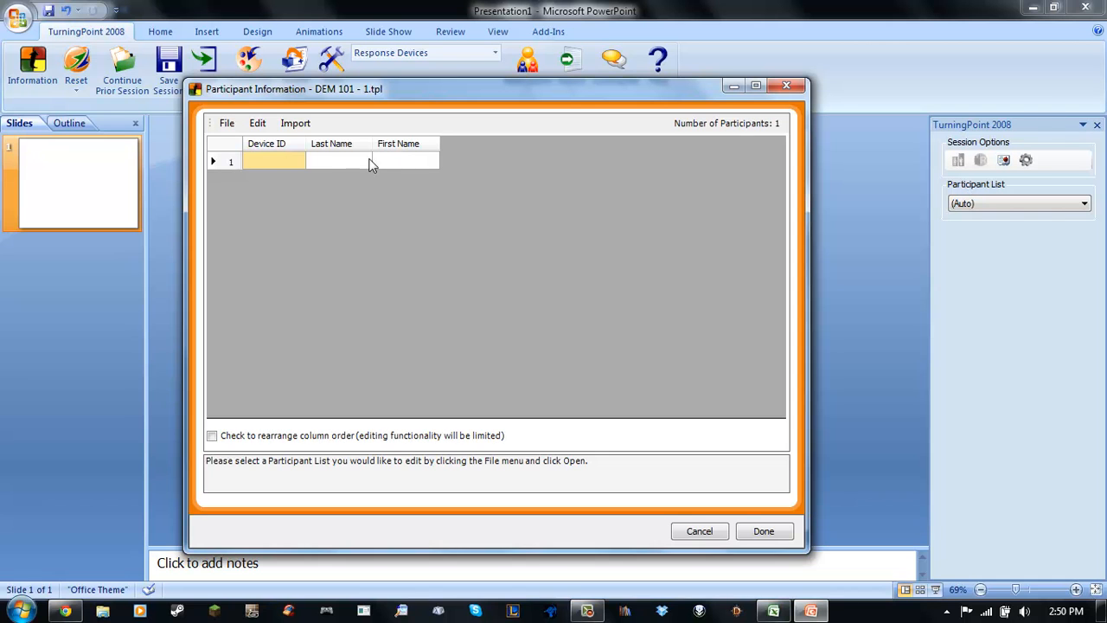
{"action": "left_click", "coordinate": [774, 612]}
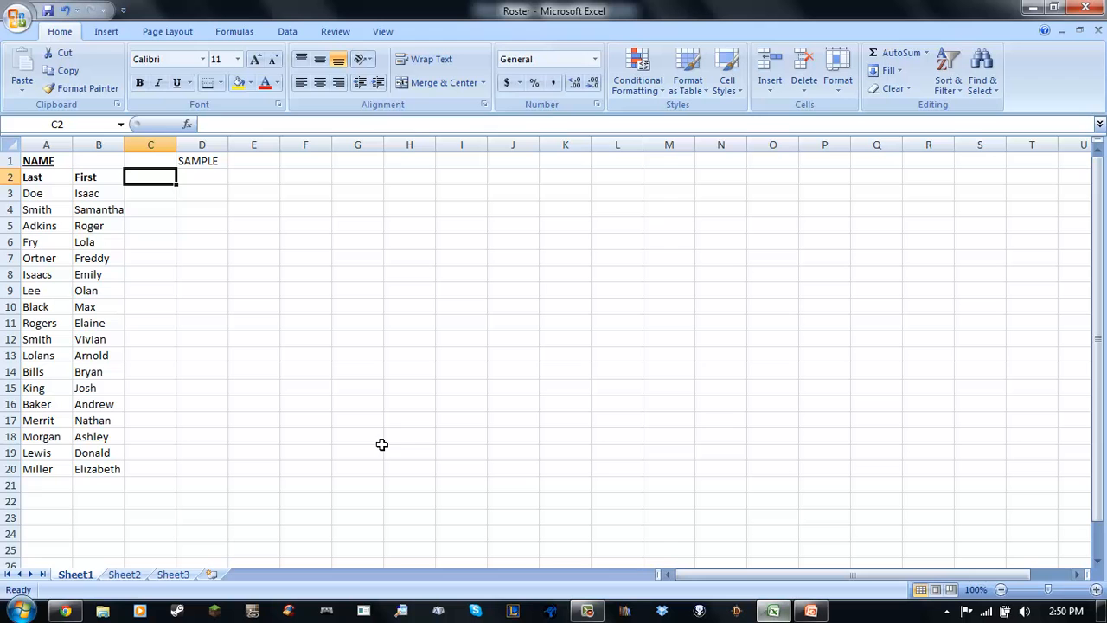
{"action": "left_click", "coordinate": [37, 193]}
{"action": "left_click_drag", "start_coordinate": [37, 194], "coordinate": [75, 459]}
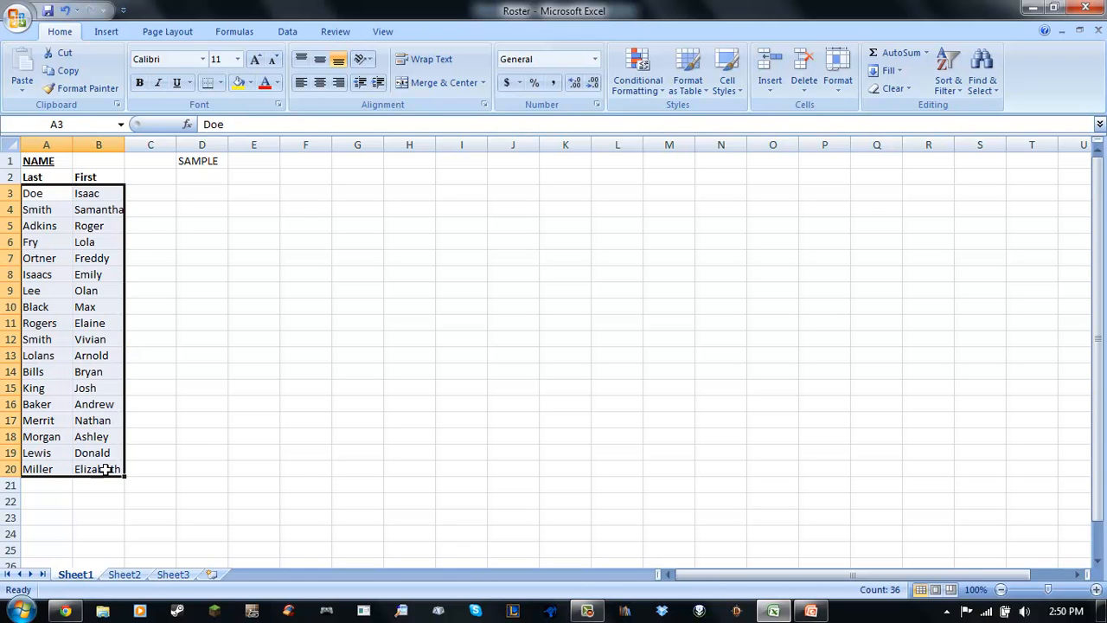
{"action": "right_click", "coordinate": [105, 468]}
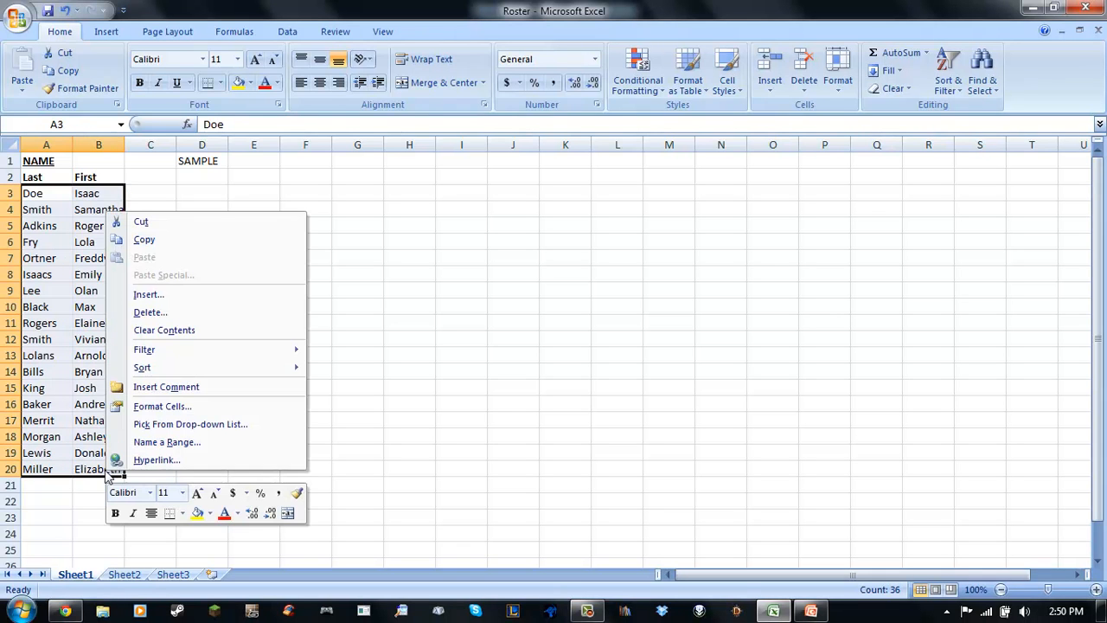
{"action": "left_click", "coordinate": [154, 240]}
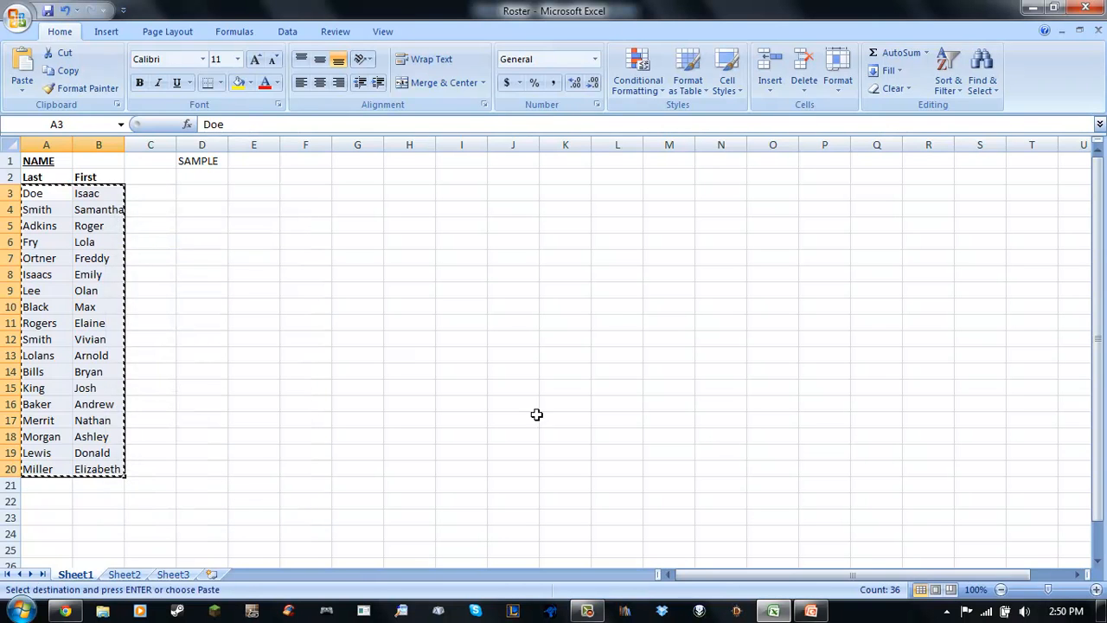
Return to the PowerPoint participant list and paste the copied names starting at the Last Name cell of row 1.
{"action": "mouse_move", "coordinate": [808, 611]}
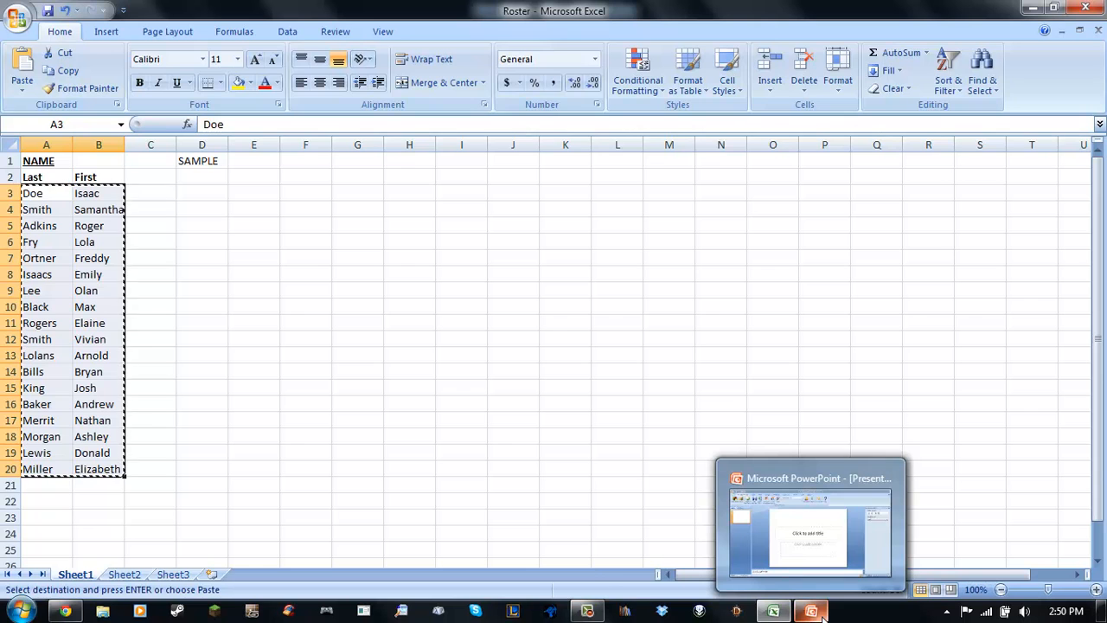
{"action": "left_click", "coordinate": [820, 615]}
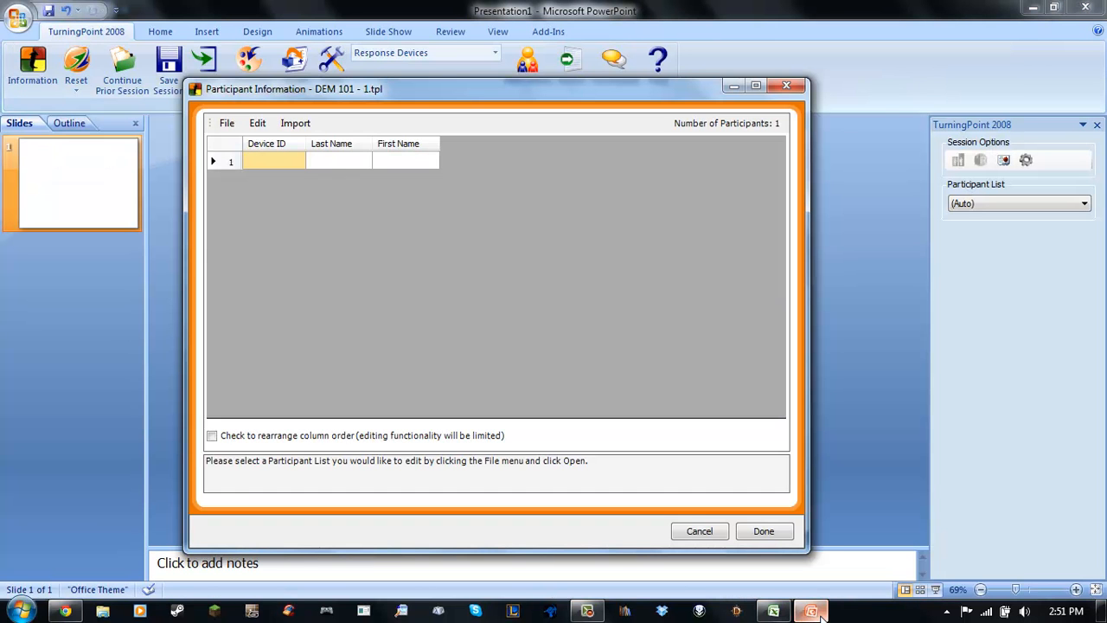
{"action": "left_click", "coordinate": [319, 158]}
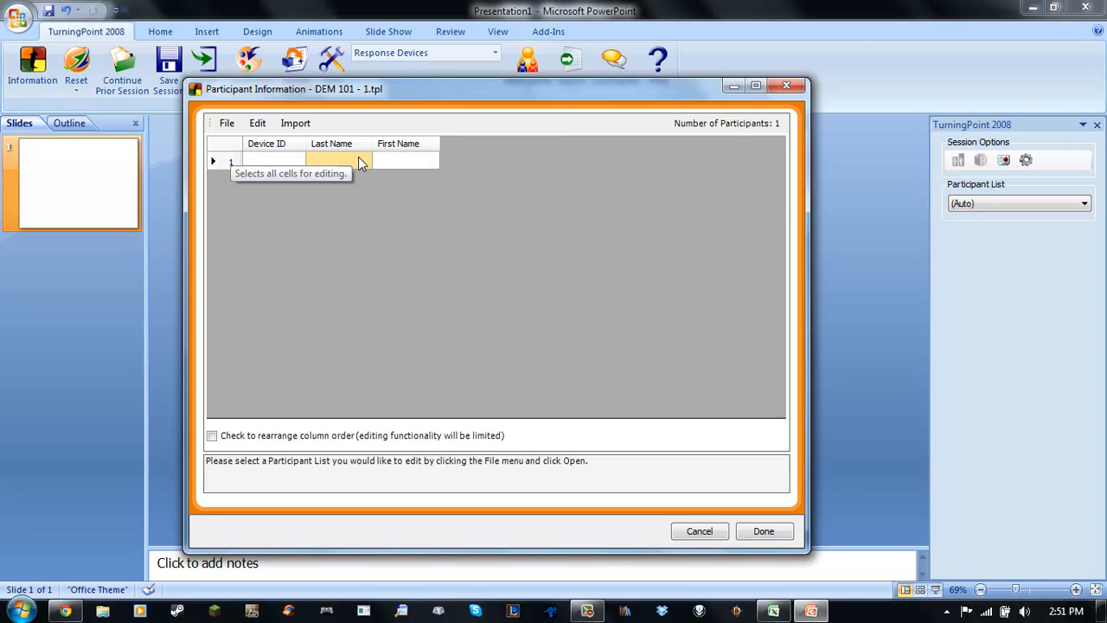
{"action": "right_click", "coordinate": [353, 158]}
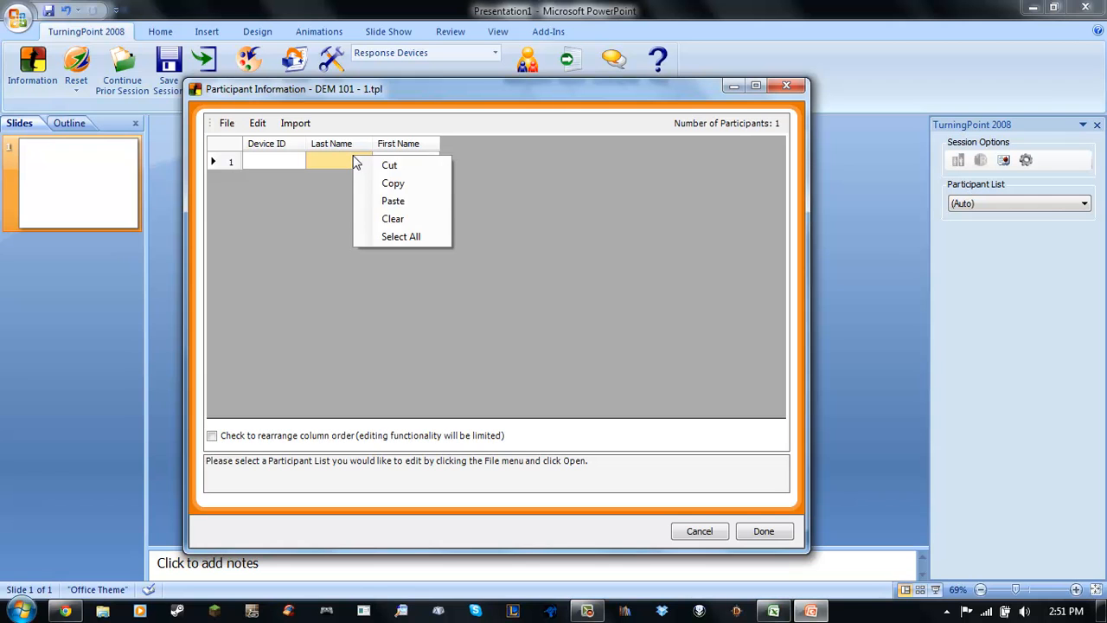
{"action": "left_click", "coordinate": [385, 202]}
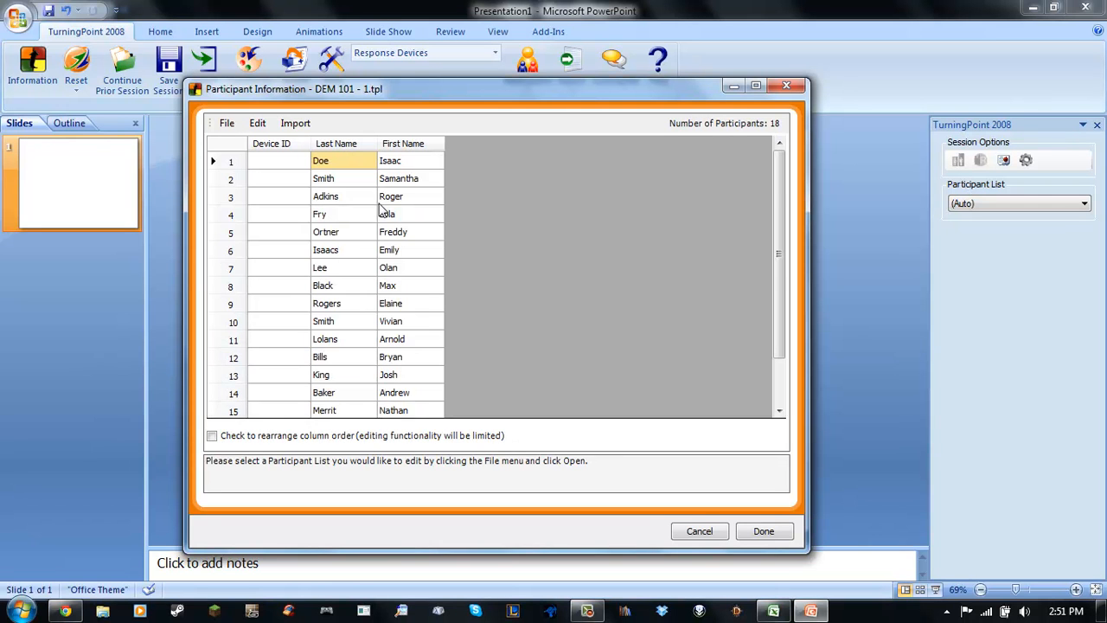
{"action": "scroll", "coordinate": [428, 225], "scroll_direction": "down", "scroll_amount": 2}
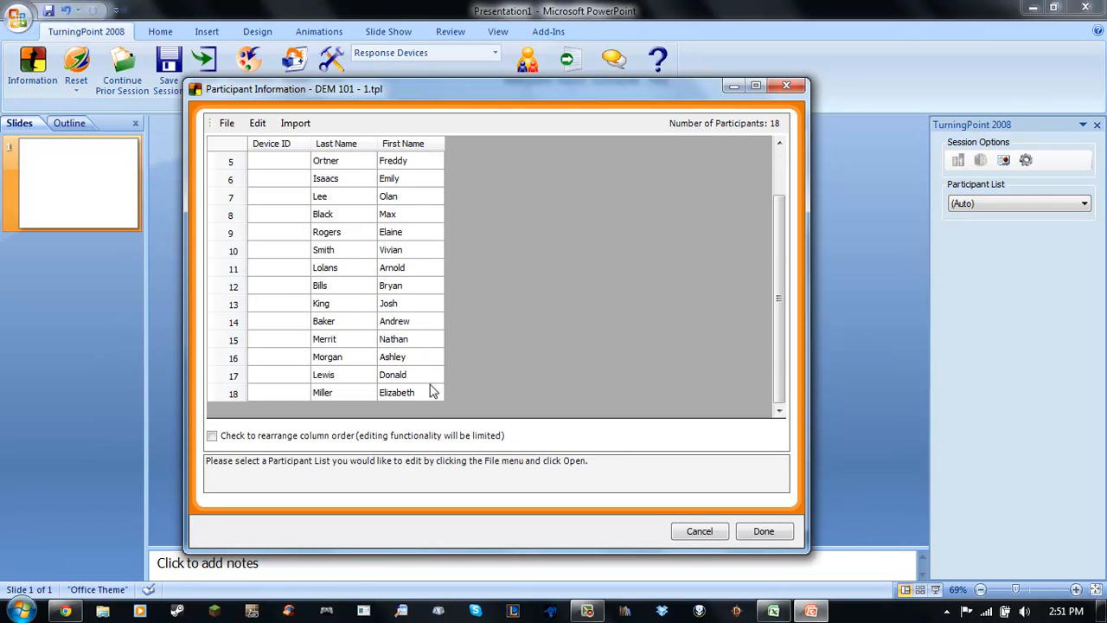
{"action": "scroll", "coordinate": [420, 385], "scroll_direction": "up", "scroll_amount": 2}
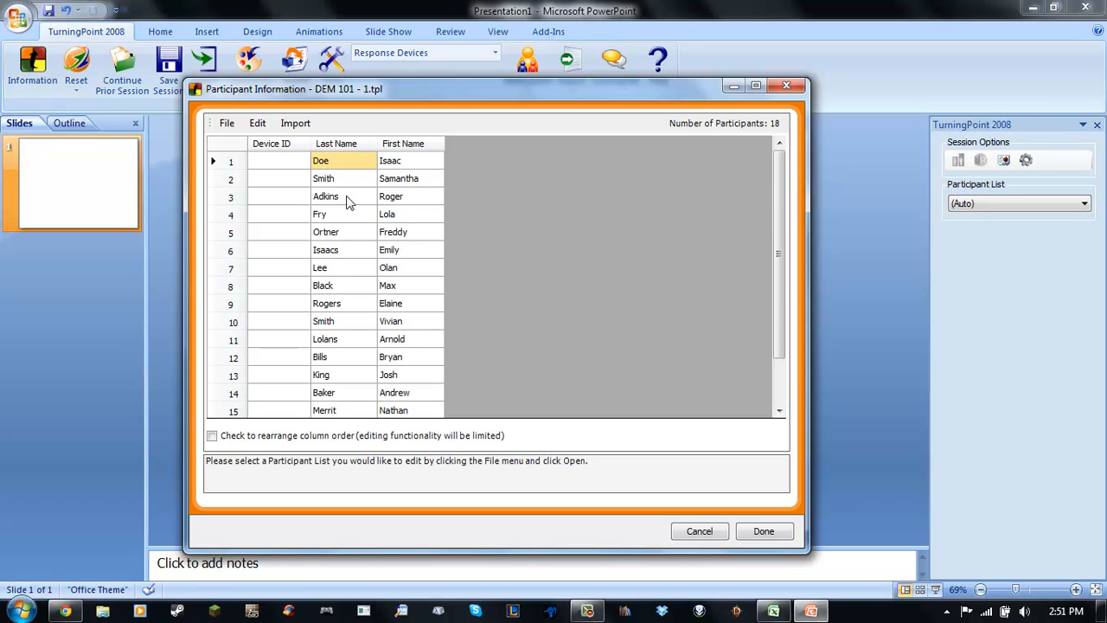
Add a new row at the end of the participant list and enter the new participant's last and first name.
{"action": "scroll", "coordinate": [350, 214], "scroll_direction": "down", "scroll_amount": 2}
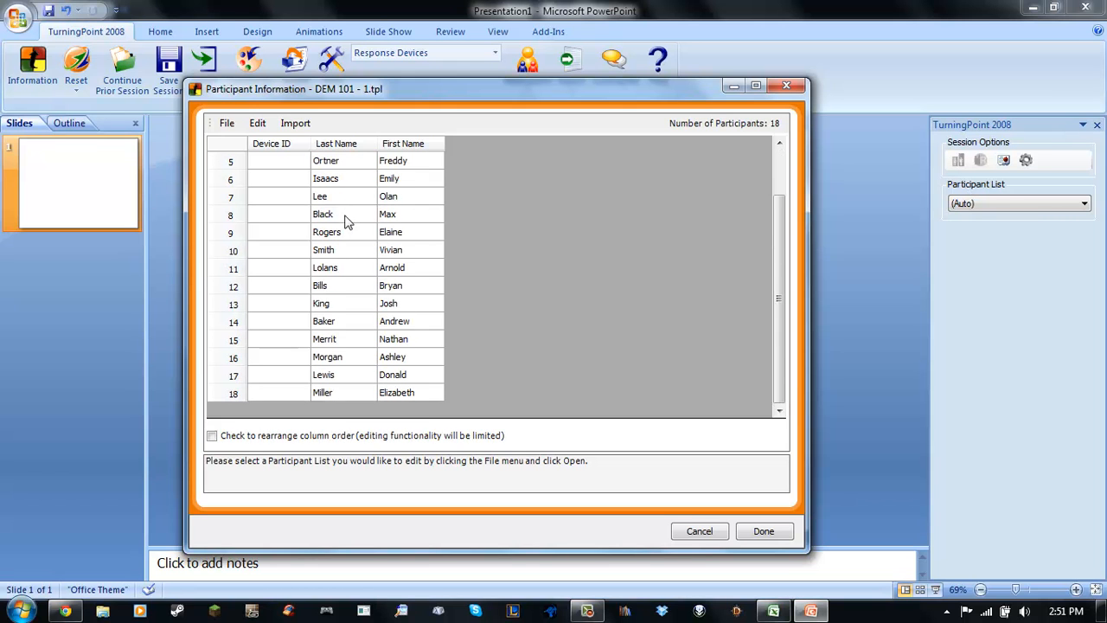
{"action": "left_click", "coordinate": [420, 394]}
{"action": "key", "text": "Tab"}
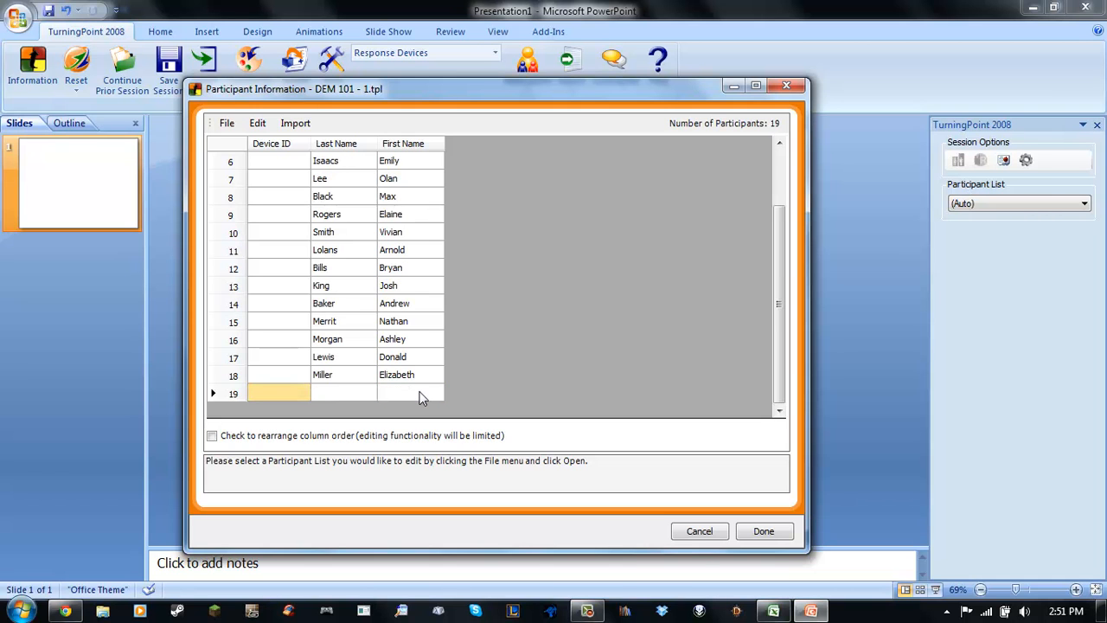
{"action": "left_click", "coordinate": [338, 394]}
{"action": "type", "text": "Rowe"}
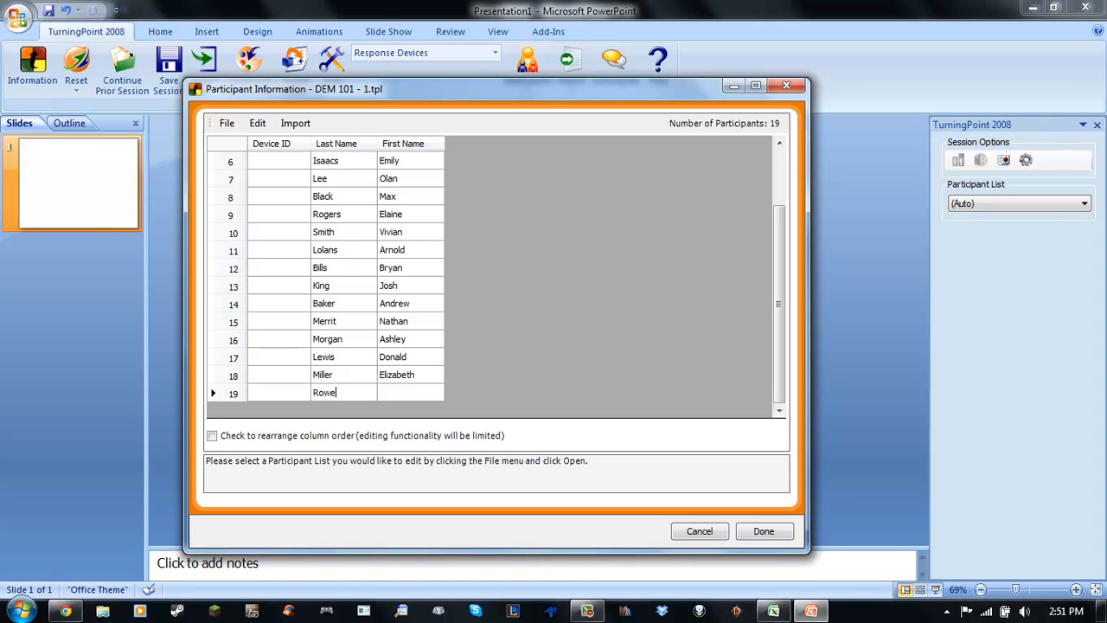
{"action": "key", "text": "Tab"}
{"action": "type", "text": "S"}
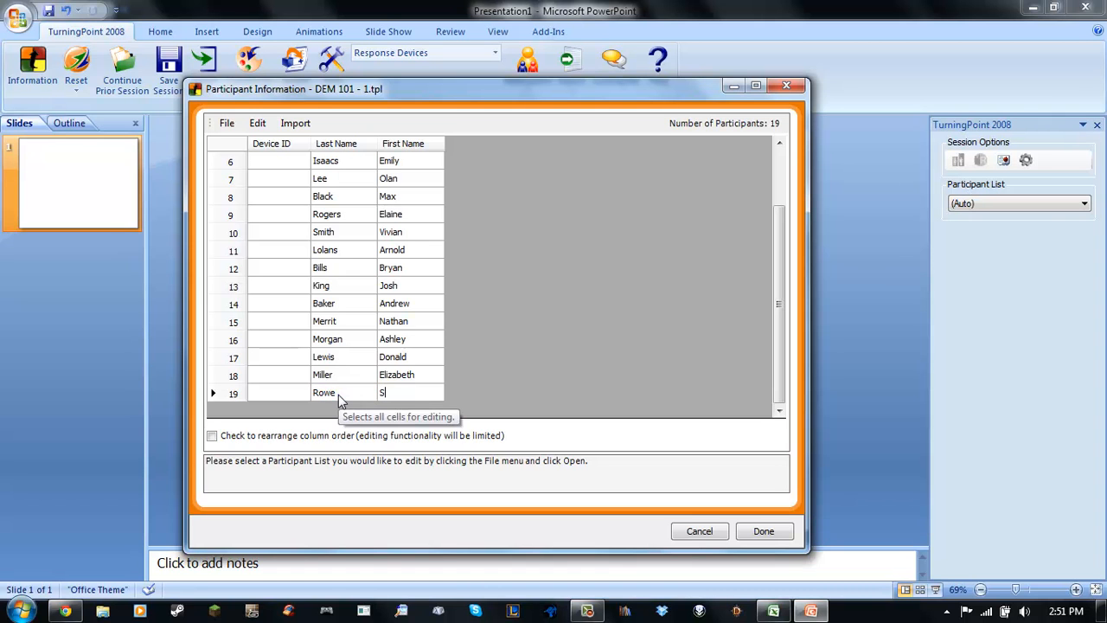
{"action": "type", "text": "tudent"}
{"action": "key", "text": "Return"}
{"action": "scroll", "coordinate": [342, 398], "scroll_direction": "up", "scroll_amount": 2}
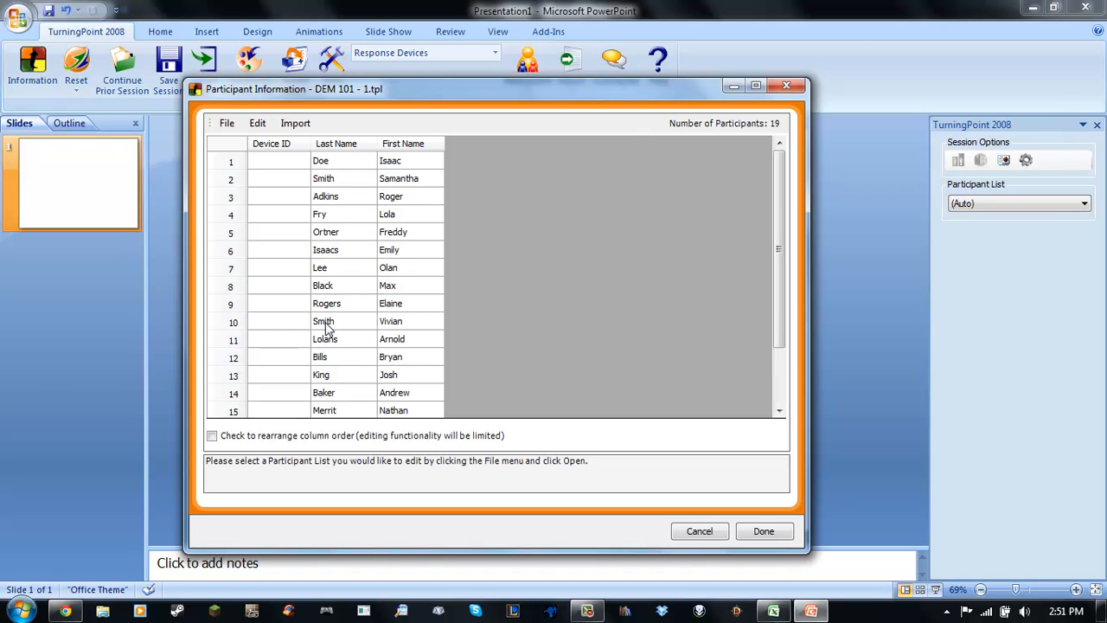
Review the participant rows and the Device ID column from first to last, and finish editing the participant list.
{"action": "scroll", "coordinate": [291, 259], "scroll_direction": "down", "scroll_amount": 2}
{"action": "scroll", "coordinate": [292, 298], "scroll_direction": "up", "scroll_amount": 2}
{"action": "scroll", "coordinate": [274, 263], "scroll_direction": "down", "scroll_amount": 1}
{"action": "scroll", "coordinate": [273, 263], "scroll_direction": "down", "scroll_amount": 1}
{"action": "scroll", "coordinate": [273, 263], "scroll_direction": "up", "scroll_amount": 2}
{"action": "scroll", "coordinate": [341, 381], "scroll_direction": "down", "scroll_amount": 2}
{"action": "scroll", "coordinate": [340, 380], "scroll_direction": "up", "scroll_amount": 2}
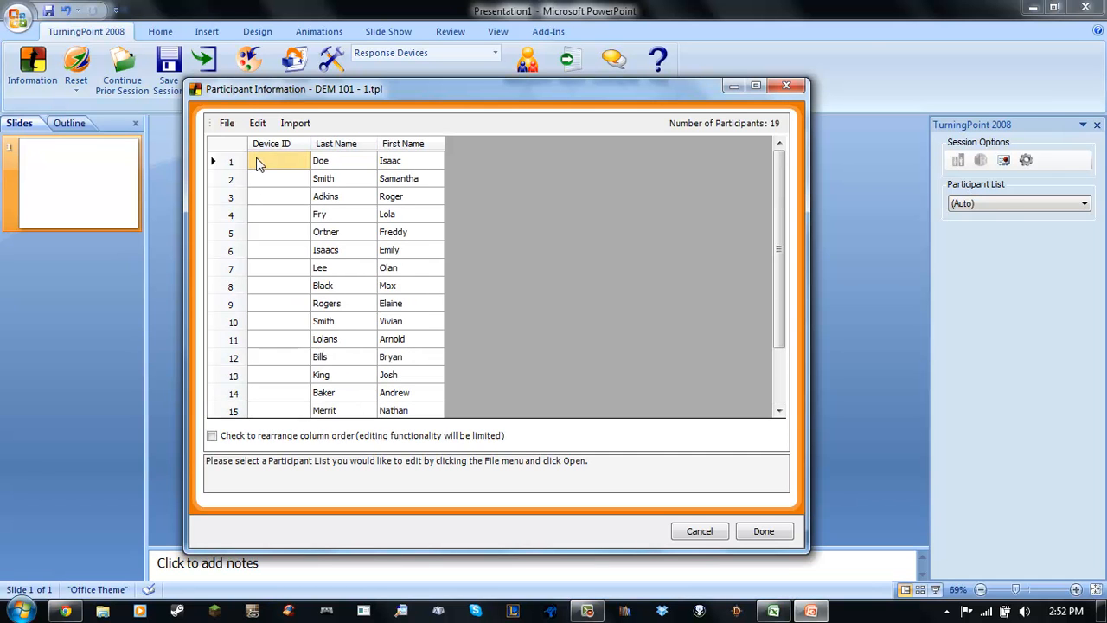
{"action": "scroll", "coordinate": [265, 314], "scroll_direction": "down", "scroll_amount": 2}
{"action": "left_click", "coordinate": [274, 391]}
{"action": "scroll", "coordinate": [271, 350], "scroll_direction": "up", "scroll_amount": 2}
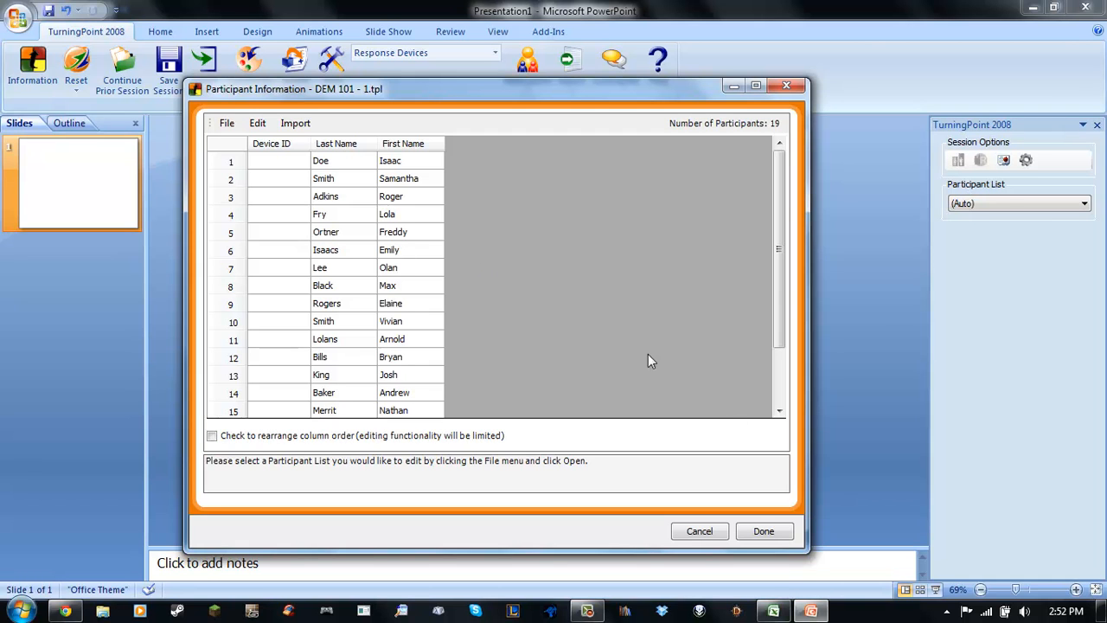
{"action": "scroll", "coordinate": [414, 290], "scroll_direction": "down", "scroll_amount": 2}
{"action": "scroll", "coordinate": [447, 295], "scroll_direction": "up", "scroll_amount": 2}
{"action": "left_click", "coordinate": [761, 533]}
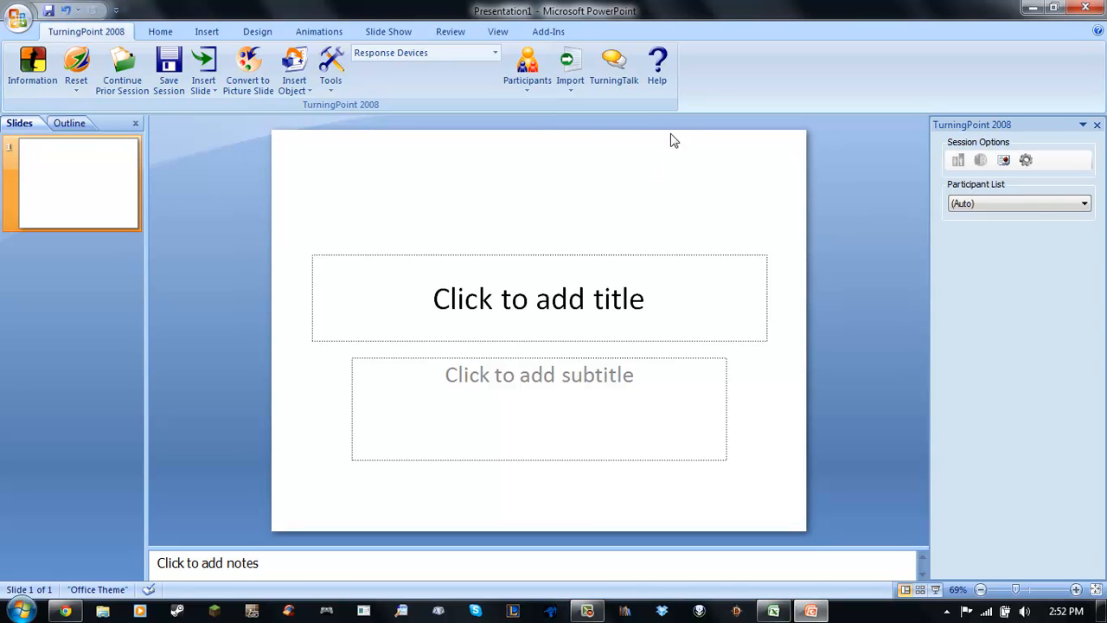
Reopen the participant list DEM 101 - 1.tpl for editing, look over its entries, and close it.
{"action": "left_click", "coordinate": [527, 68]}
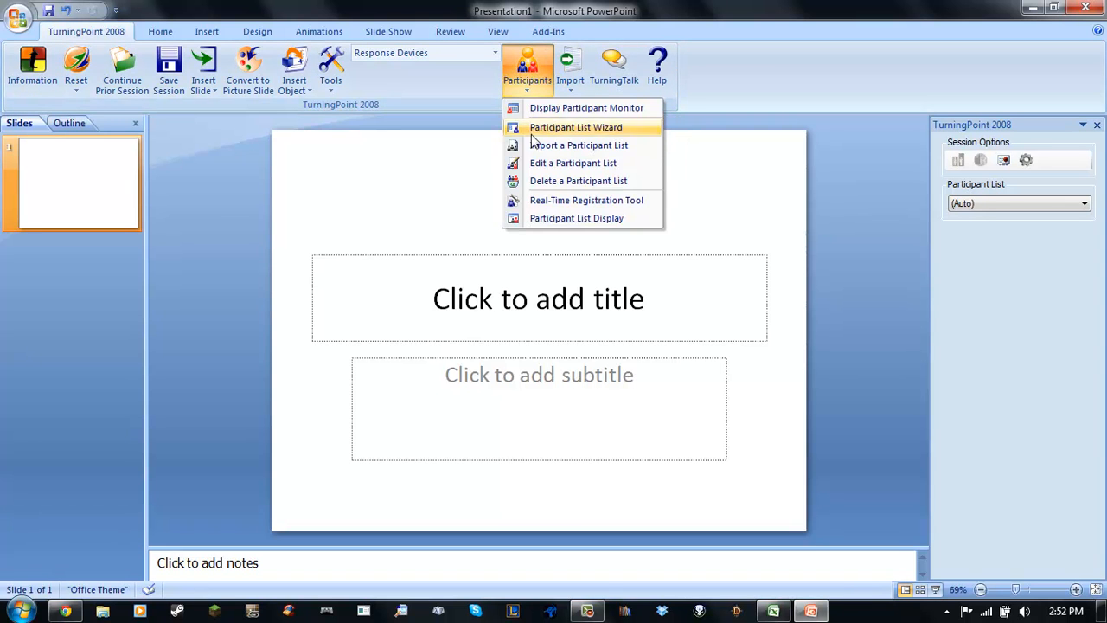
{"action": "left_click", "coordinate": [535, 163]}
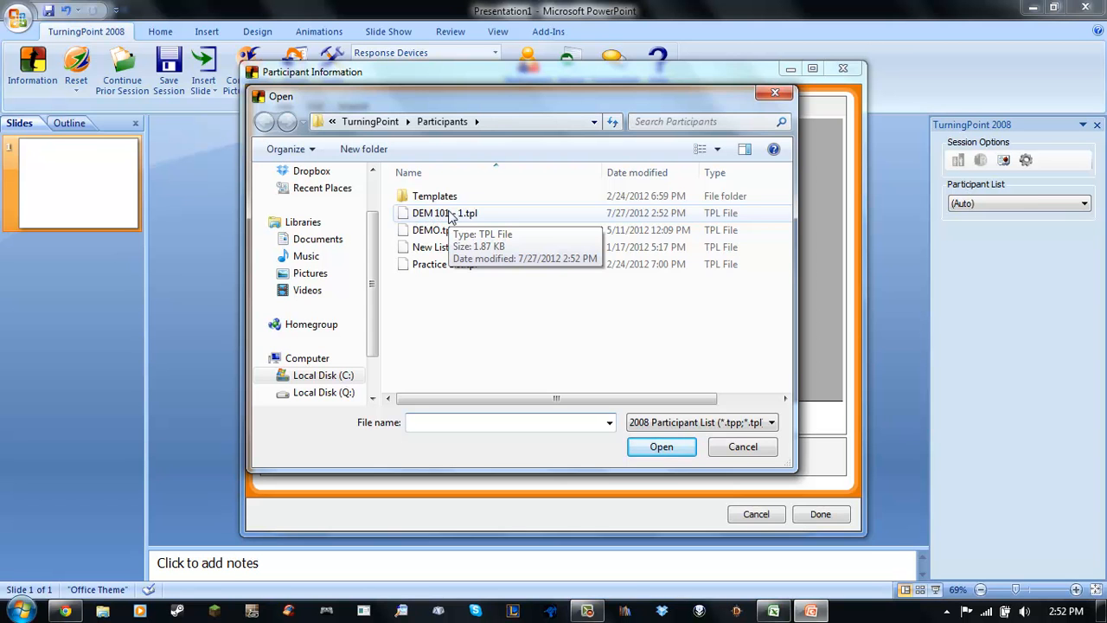
{"action": "double_click", "coordinate": [458, 216]}
{"action": "scroll", "coordinate": [455, 234], "scroll_direction": "down", "scroll_amount": 1}
{"action": "scroll", "coordinate": [456, 237], "scroll_direction": "up", "scroll_amount": 1}
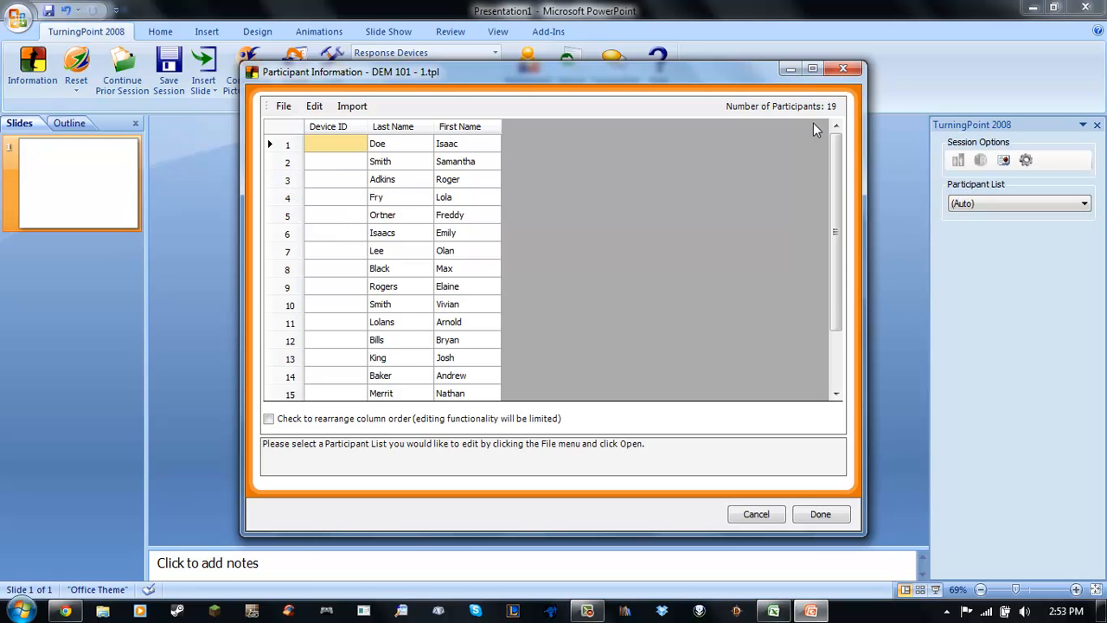
{"action": "left_click", "coordinate": [835, 68]}
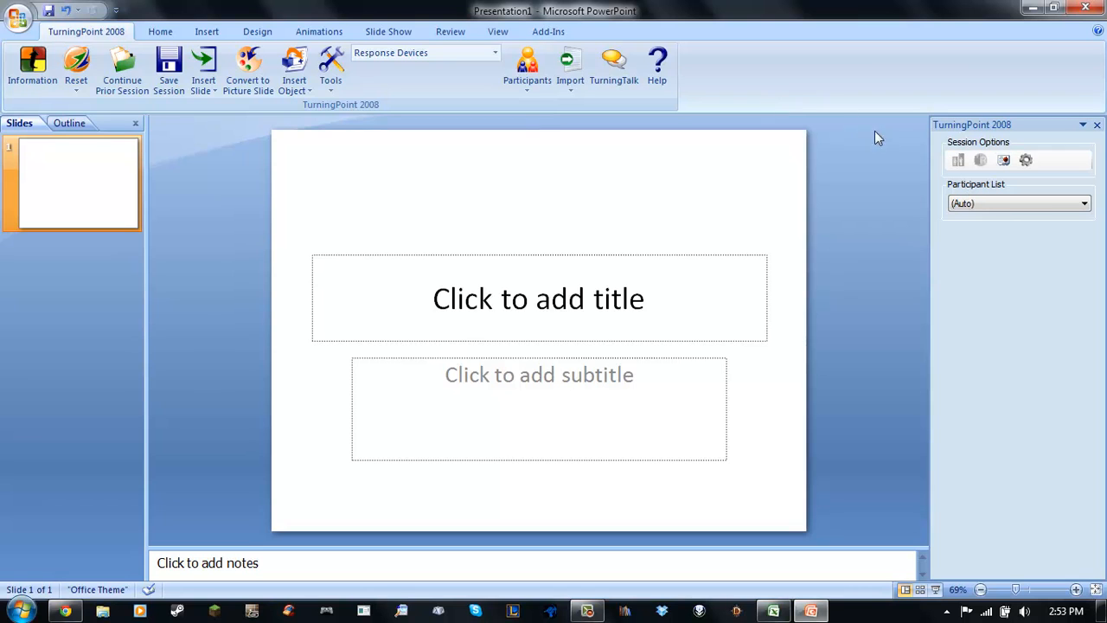
Set DEM 101 - 1 as the participant list for the session.
{"action": "left_click", "coordinate": [1007, 205]}
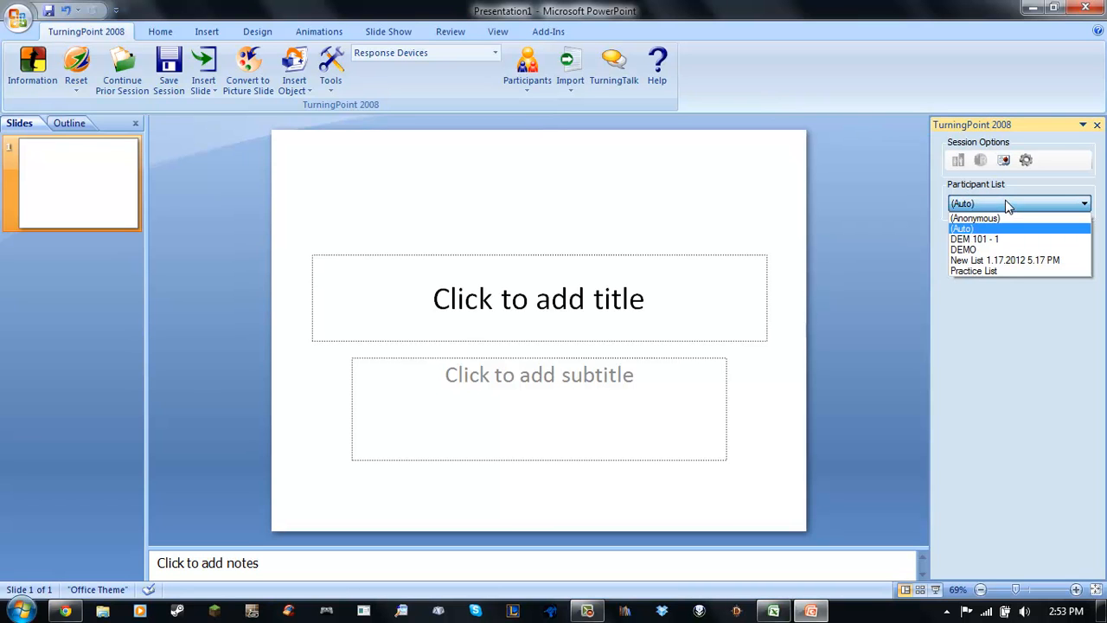
{"action": "left_click", "coordinate": [975, 239]}
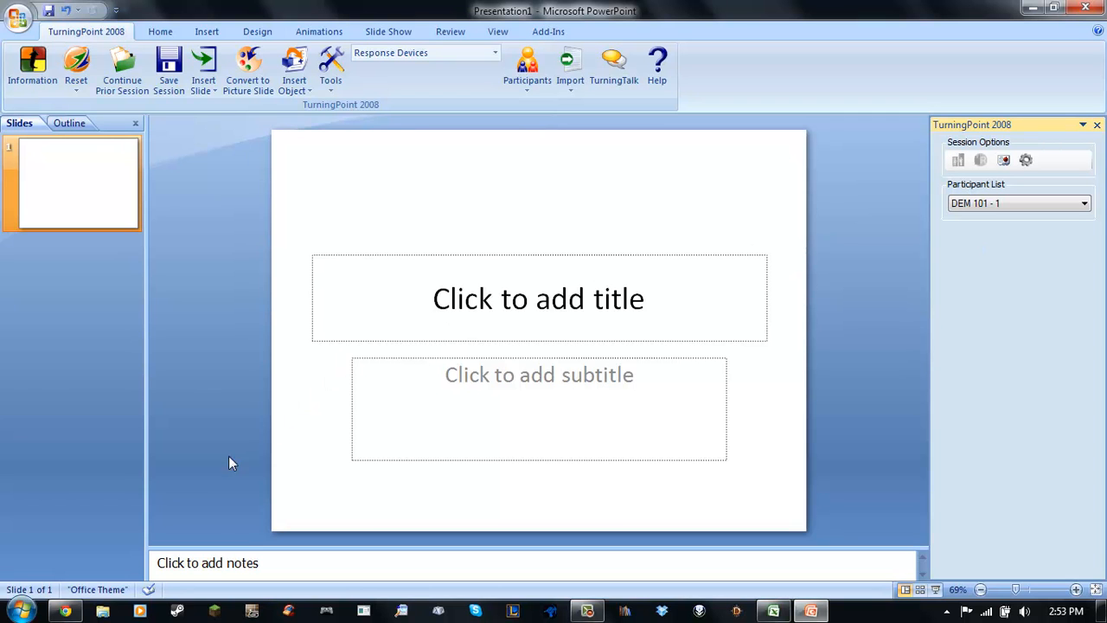
{"action": "left_click", "coordinate": [587, 611]}
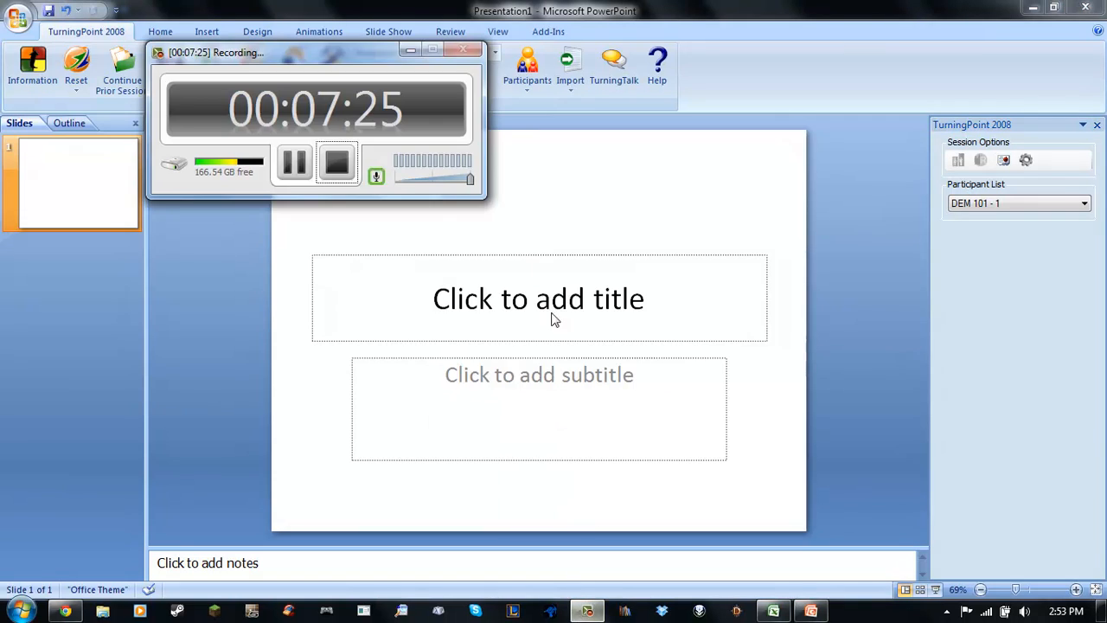
{"action": "left_click", "coordinate": [295, 164]}
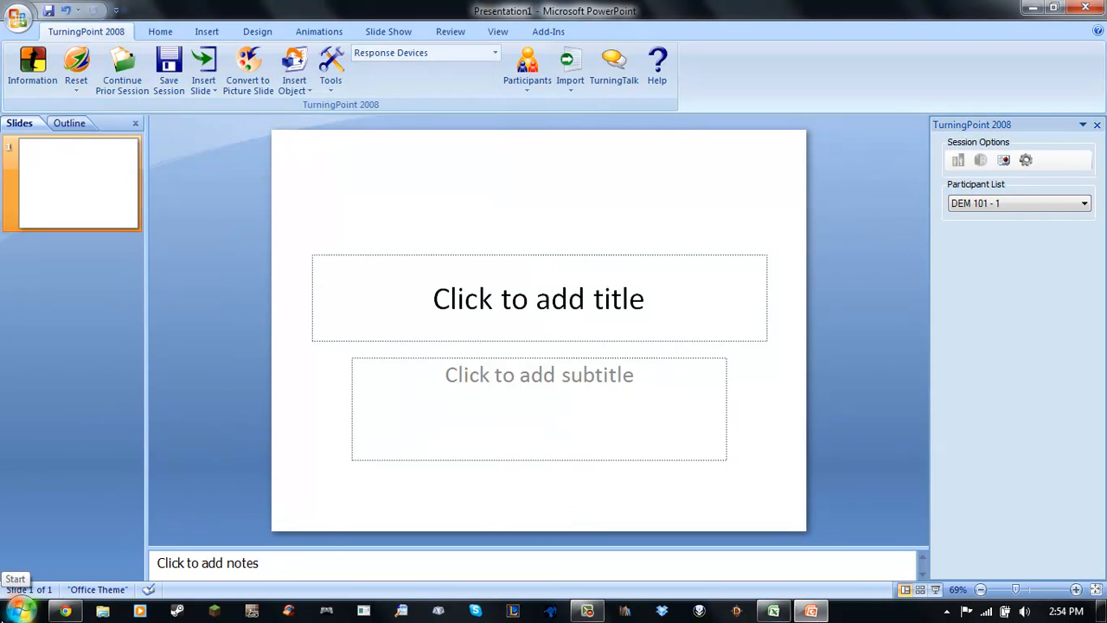
Locate the participant list file DEM 101 - 1.tpl in the Participants folder of Documents\TurningPoint, and close the folder window.
{"action": "left_click", "coordinate": [19, 610]}
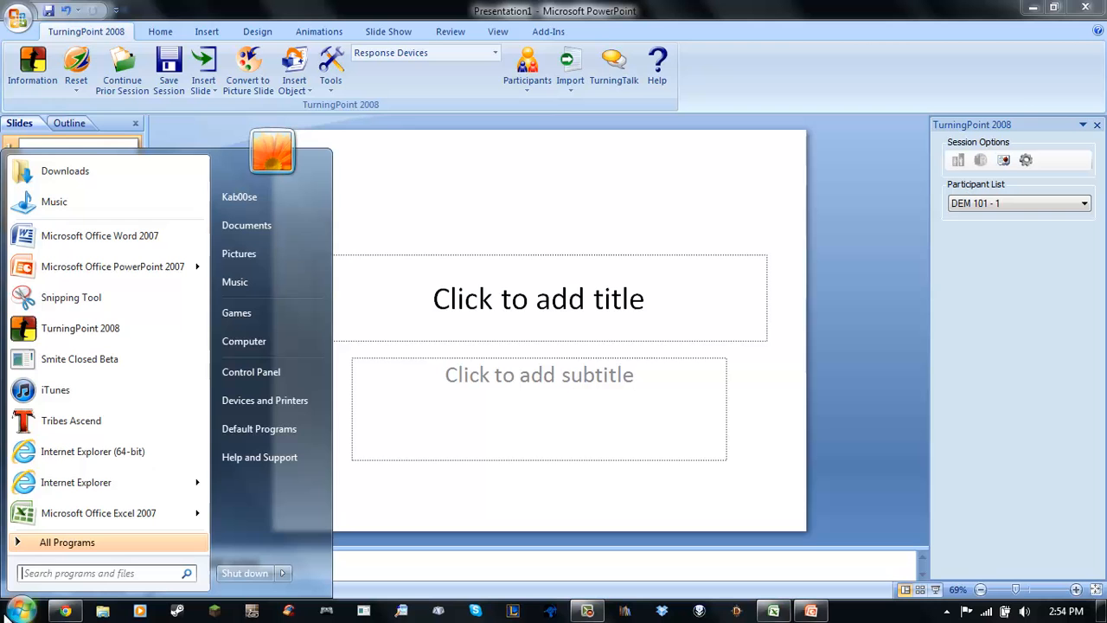
{"action": "left_click", "coordinate": [260, 222]}
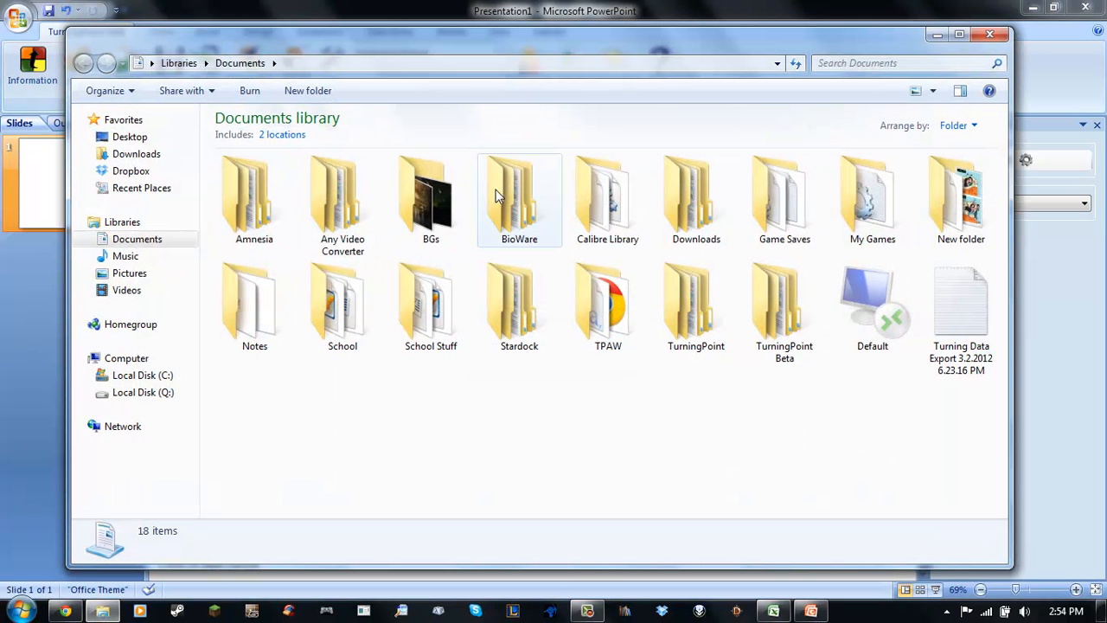
{"action": "double_click", "coordinate": [702, 313]}
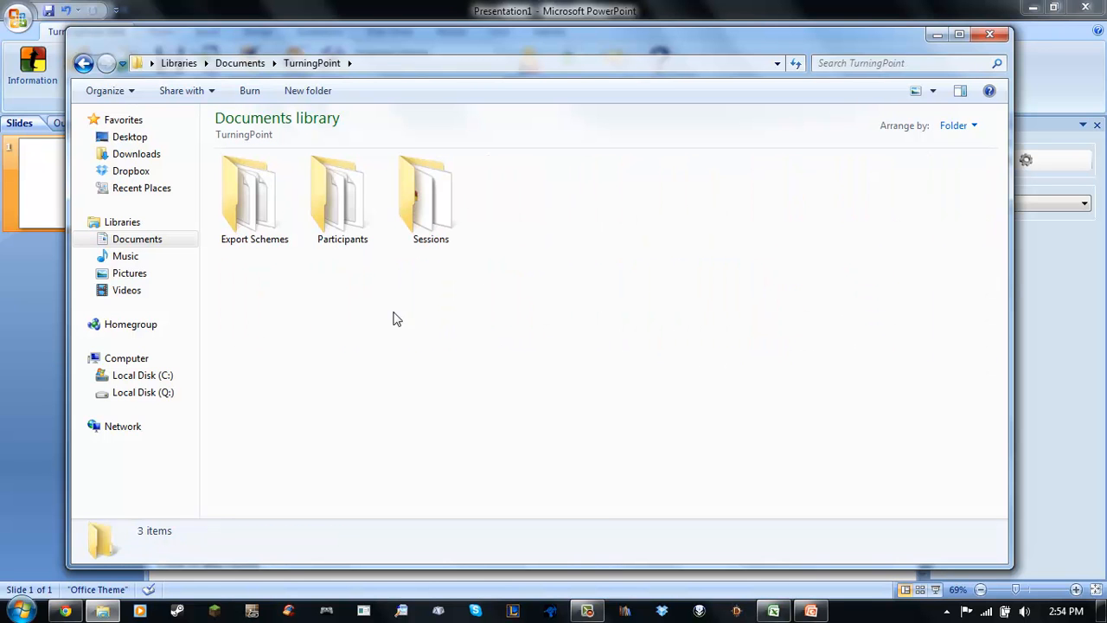
{"action": "double_click", "coordinate": [353, 228]}
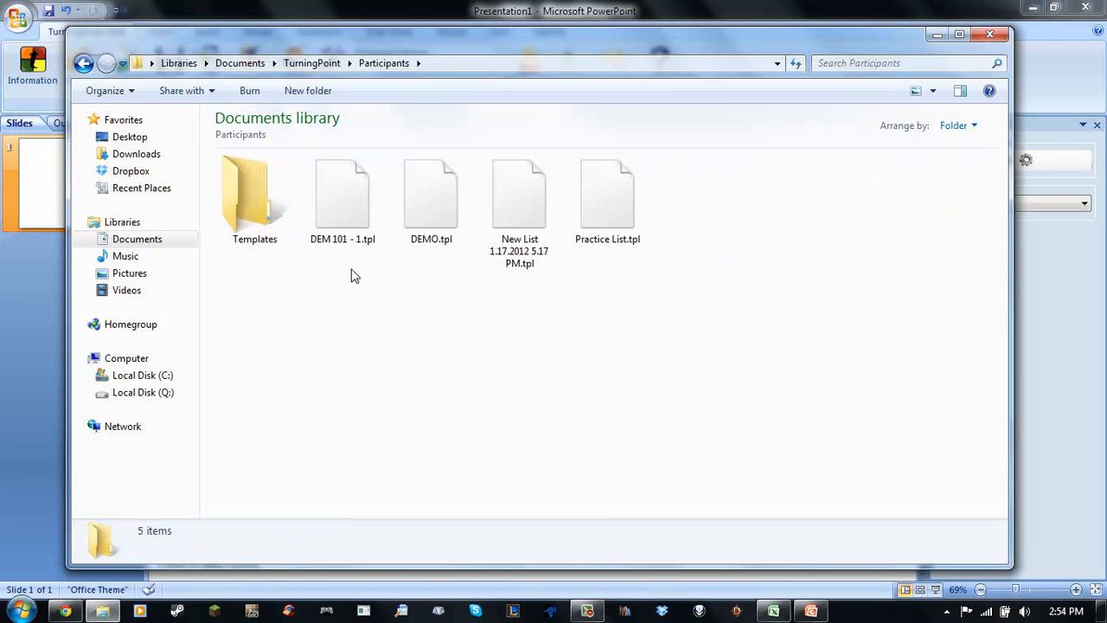
{"action": "left_click", "coordinate": [334, 205]}
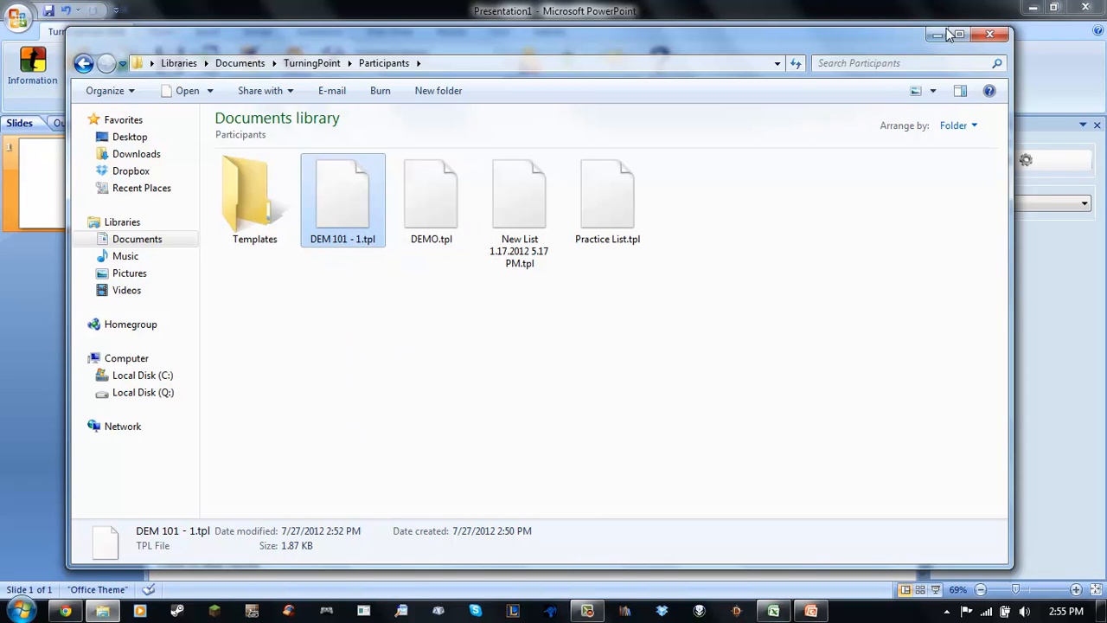
{"action": "left_click", "coordinate": [989, 35]}
Copy the file DEM 101 - 1.tpl from the Participants folder inside Documents\TurningPoint.
{"action": "left_click", "coordinate": [21, 611]}
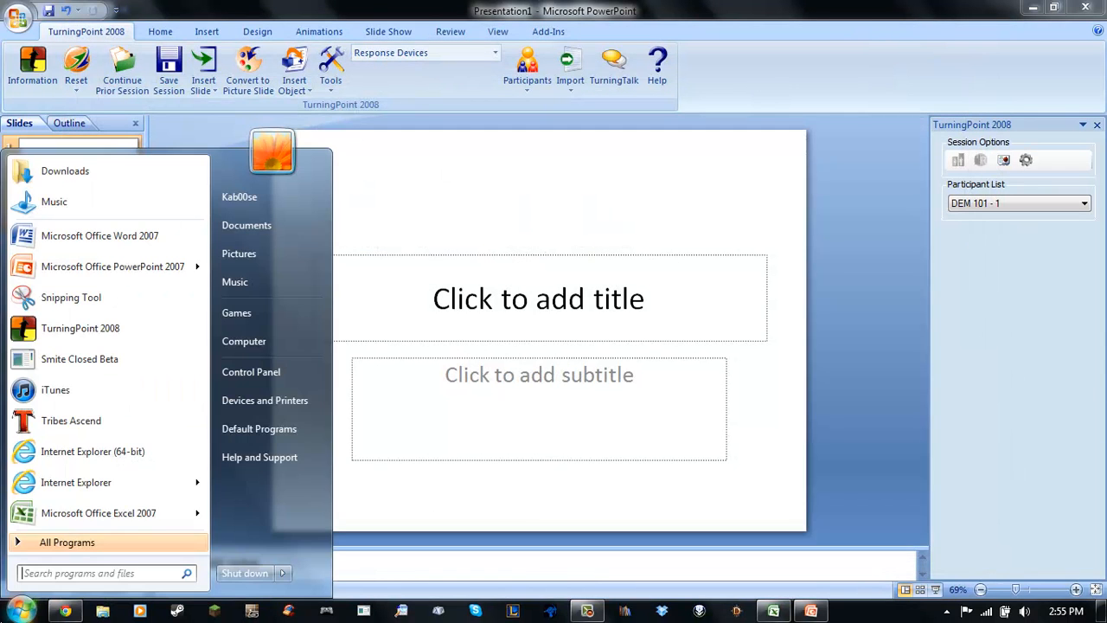
{"action": "left_click", "coordinate": [273, 224]}
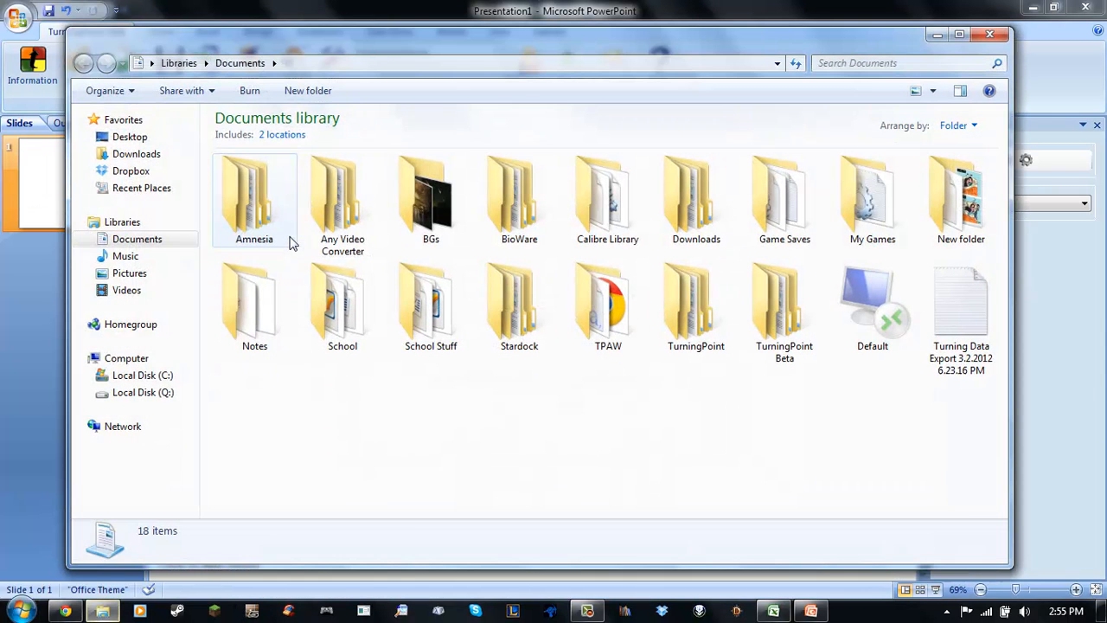
{"action": "left_click", "coordinate": [706, 324]}
{"action": "double_click", "coordinate": [706, 324]}
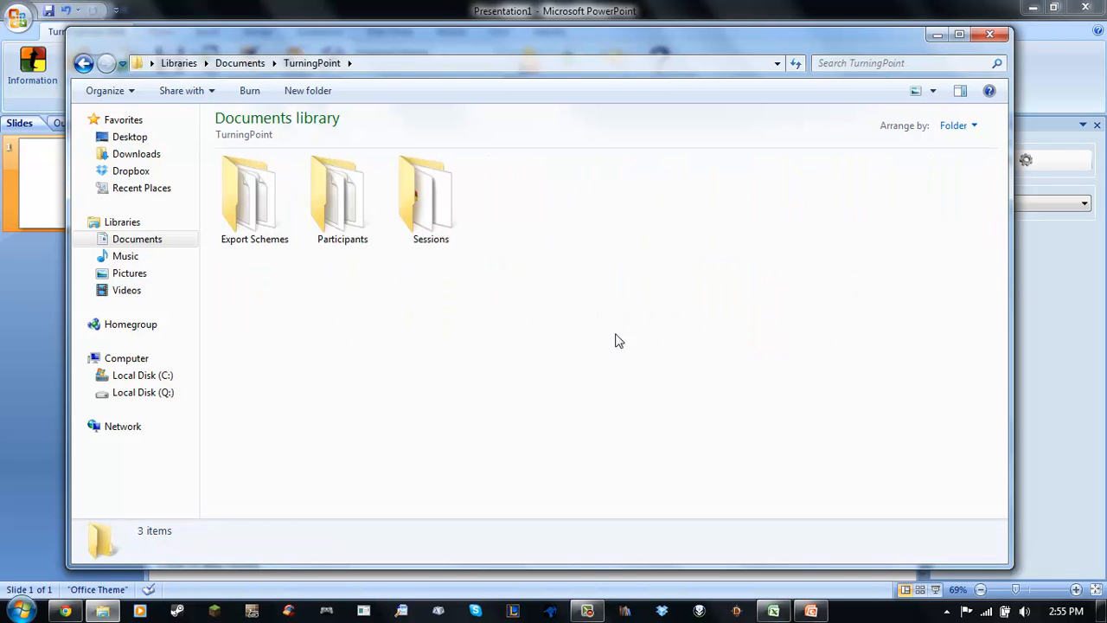
{"action": "double_click", "coordinate": [344, 219]}
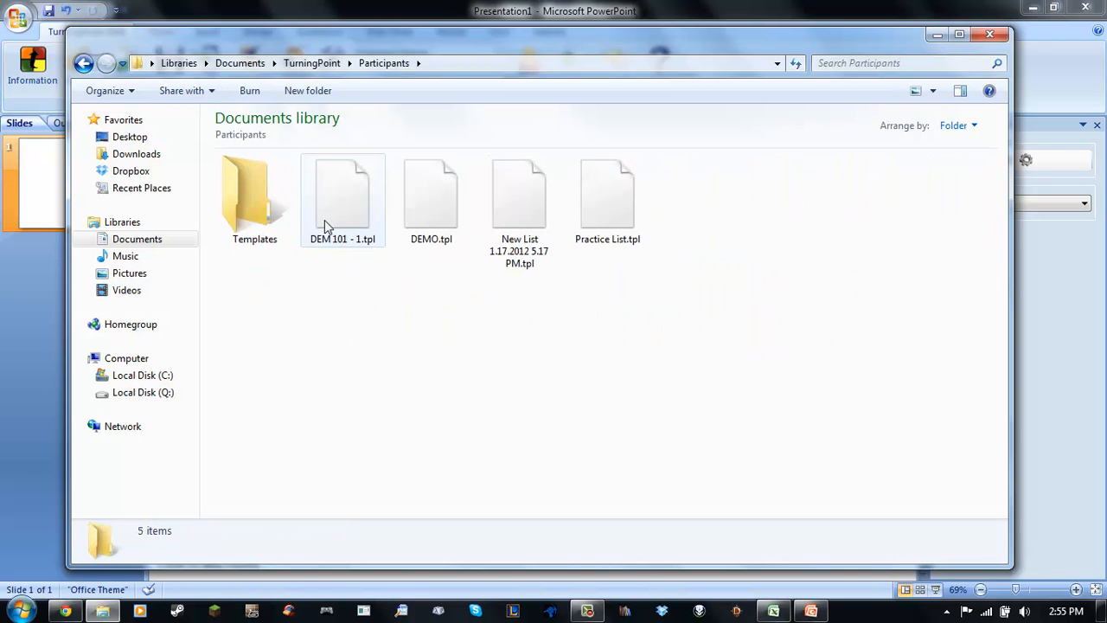
{"action": "left_click", "coordinate": [356, 208]}
{"action": "right_click", "coordinate": [355, 204]}
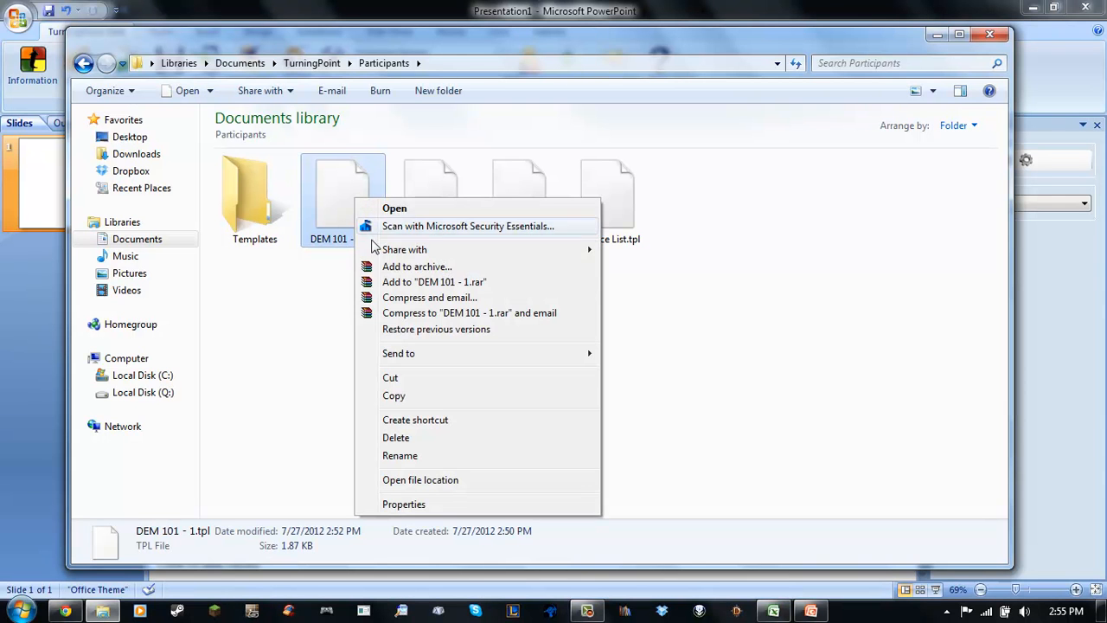
{"action": "left_click", "coordinate": [394, 396]}
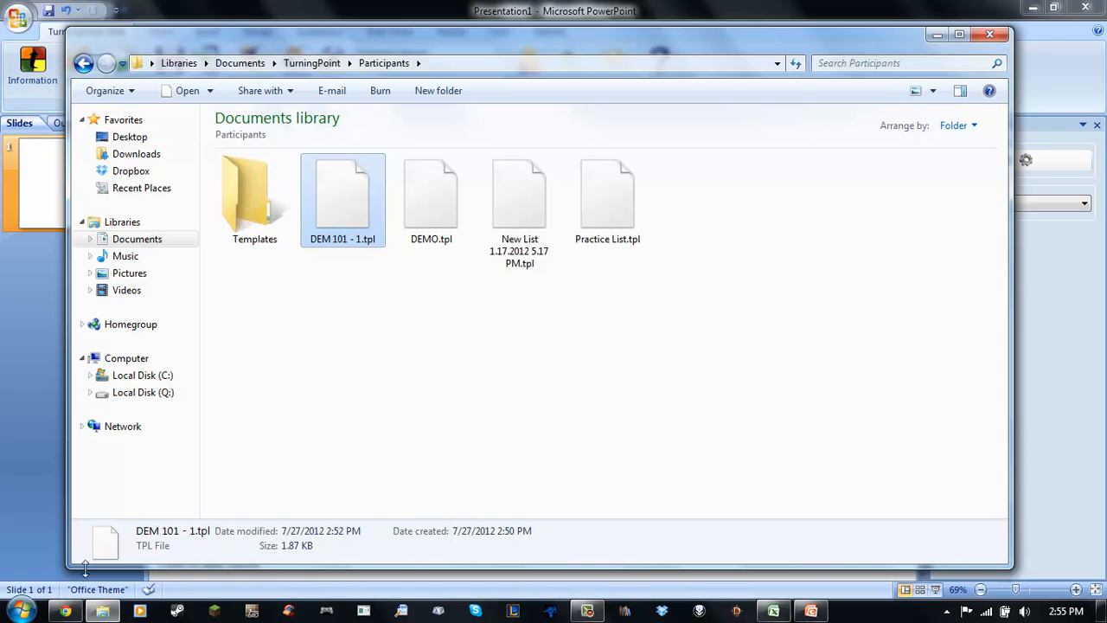
Look over the computer's drives for a place to paste the copied list, and close both Explorer windows.
{"action": "left_click", "coordinate": [21, 611]}
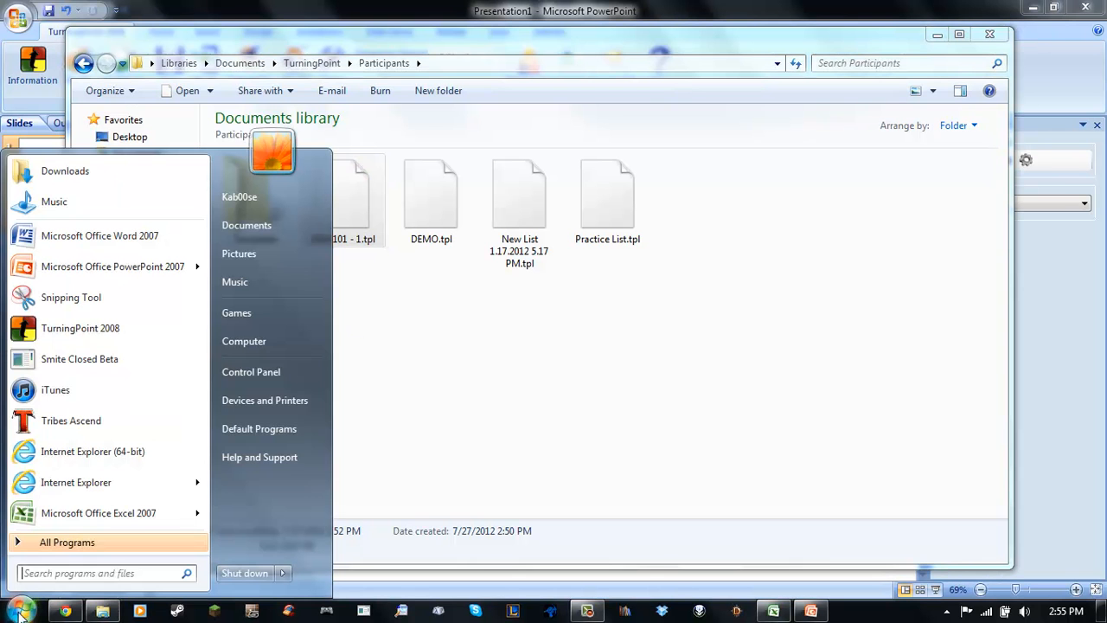
{"action": "left_click", "coordinate": [239, 342]}
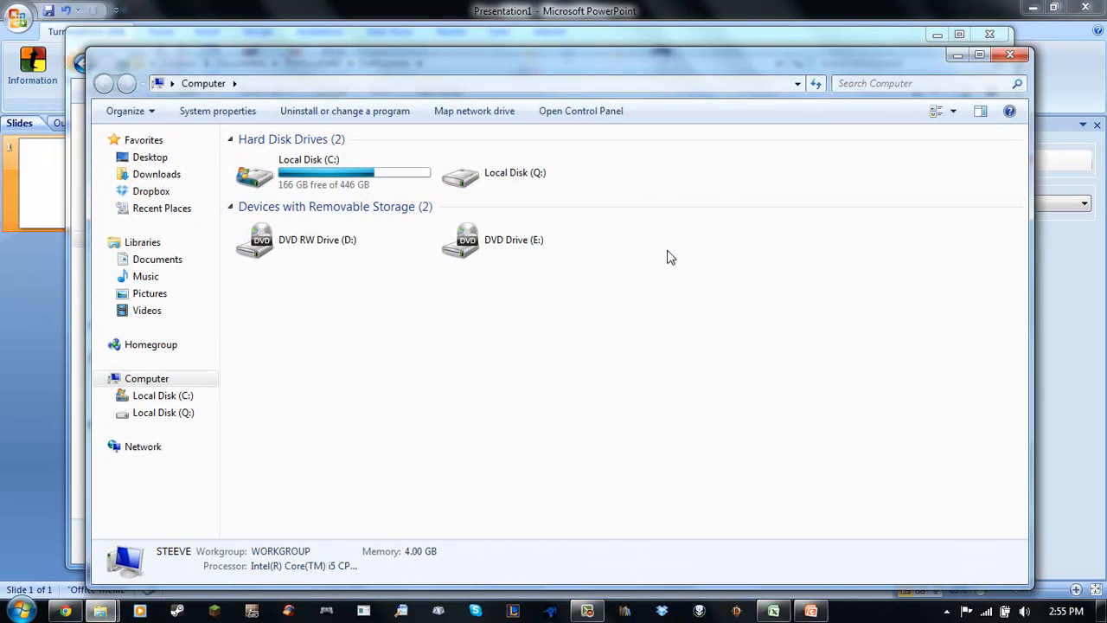
{"action": "right_click", "coordinate": [743, 254]}
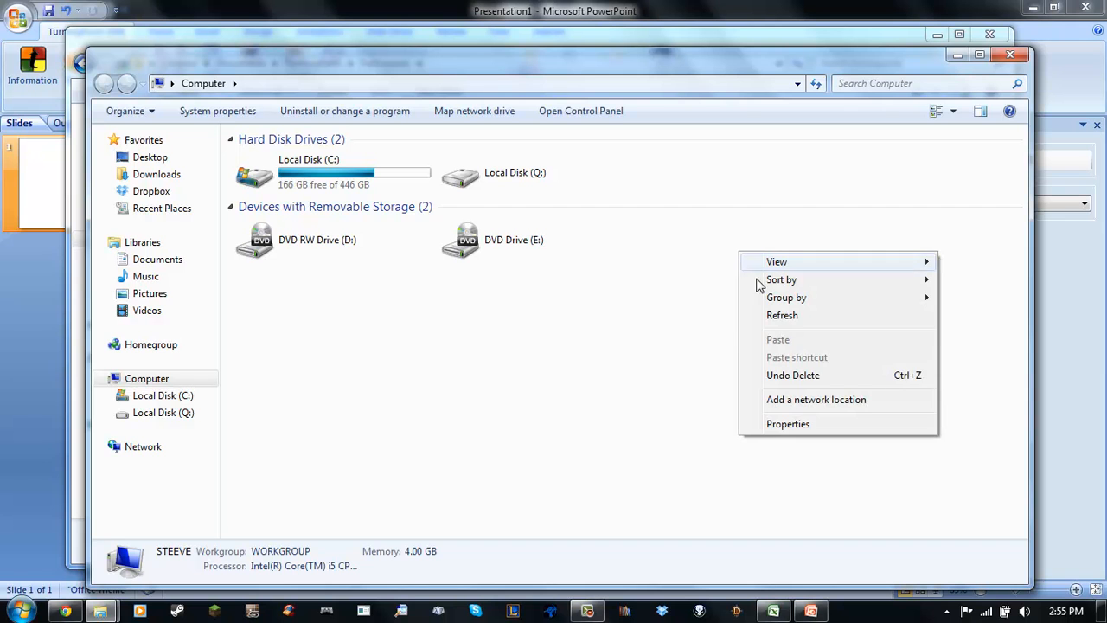
{"action": "left_click", "coordinate": [1008, 57]}
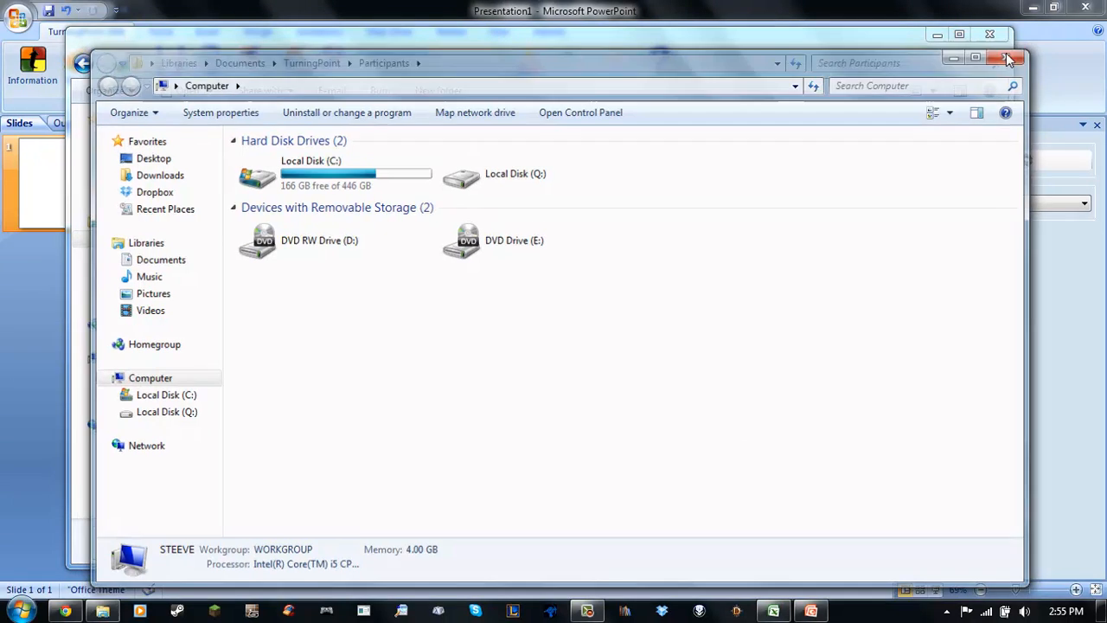
{"action": "left_click", "coordinate": [988, 33]}
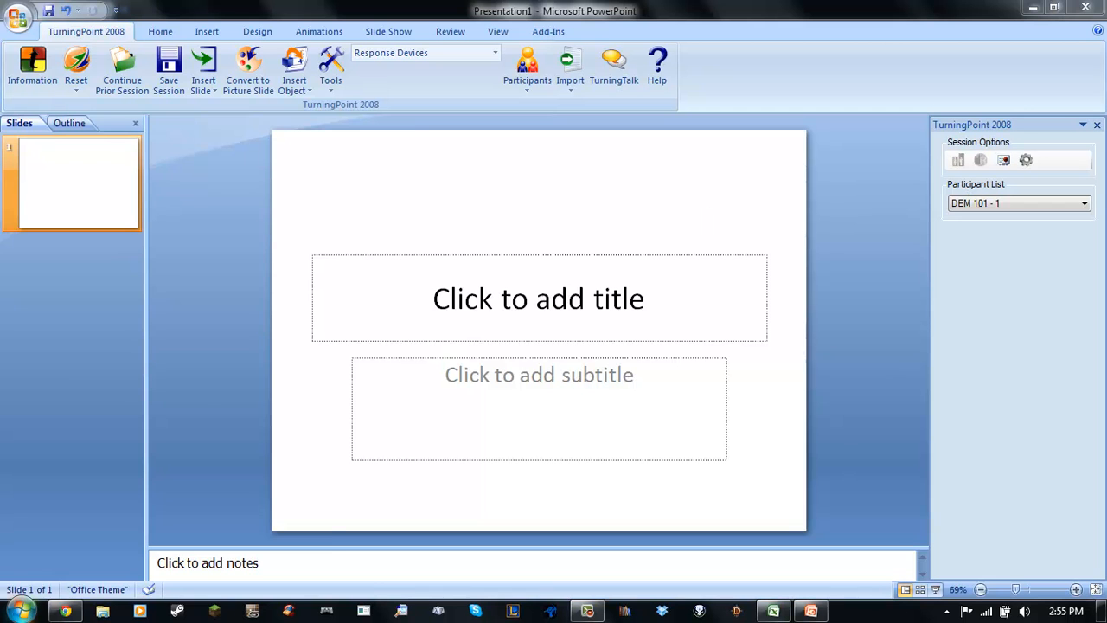
Revisit Documents\TurningPoint\Participants, view the paste options there without pasting, and close the folder window.
{"action": "left_click", "coordinate": [21, 611]}
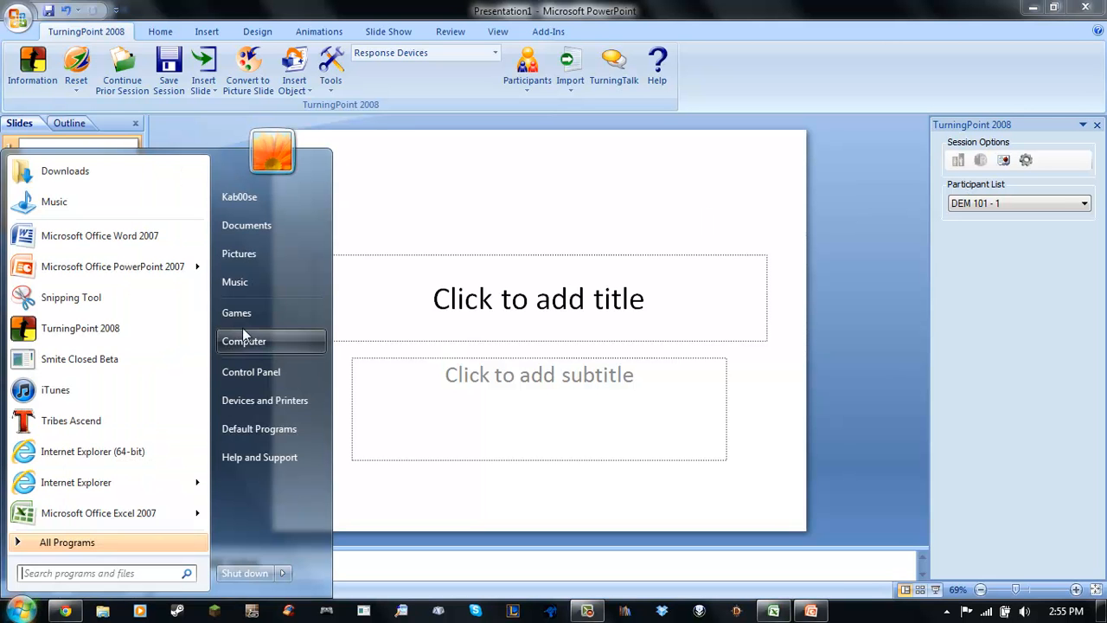
{"action": "left_click", "coordinate": [253, 227]}
{"action": "double_click", "coordinate": [689, 329]}
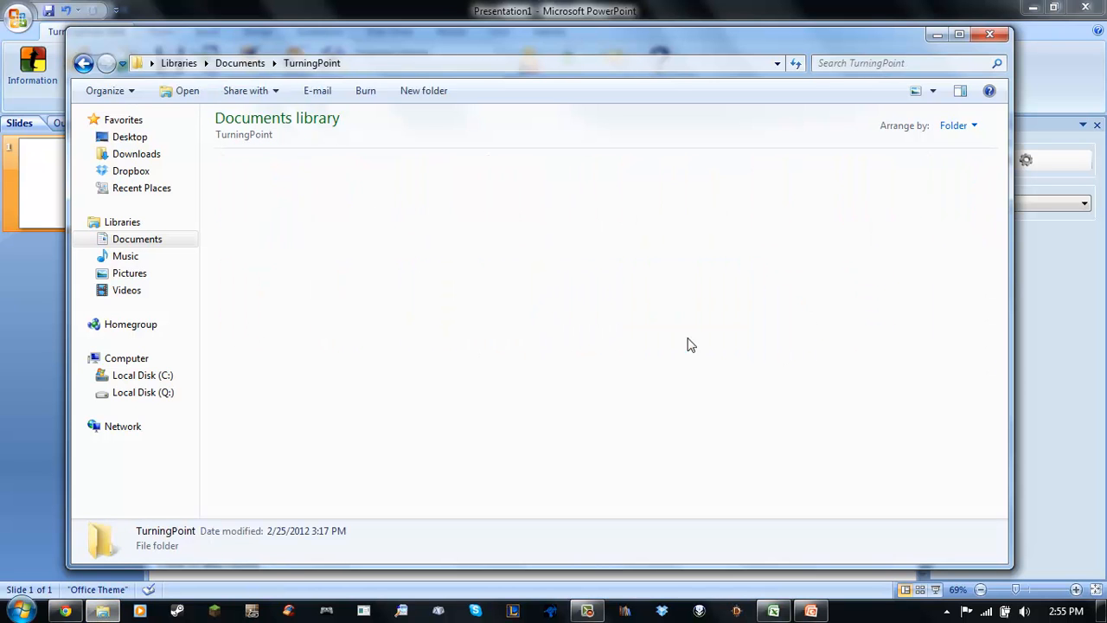
{"action": "double_click", "coordinate": [356, 218]}
{"action": "right_click", "coordinate": [424, 312]}
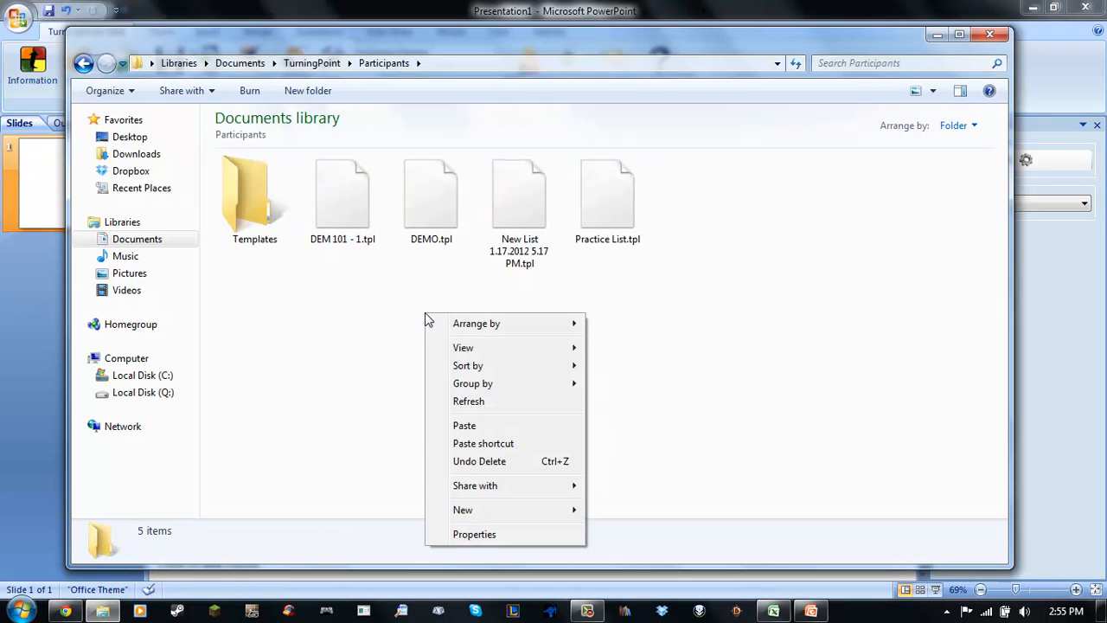
{"action": "left_click", "coordinate": [769, 195]}
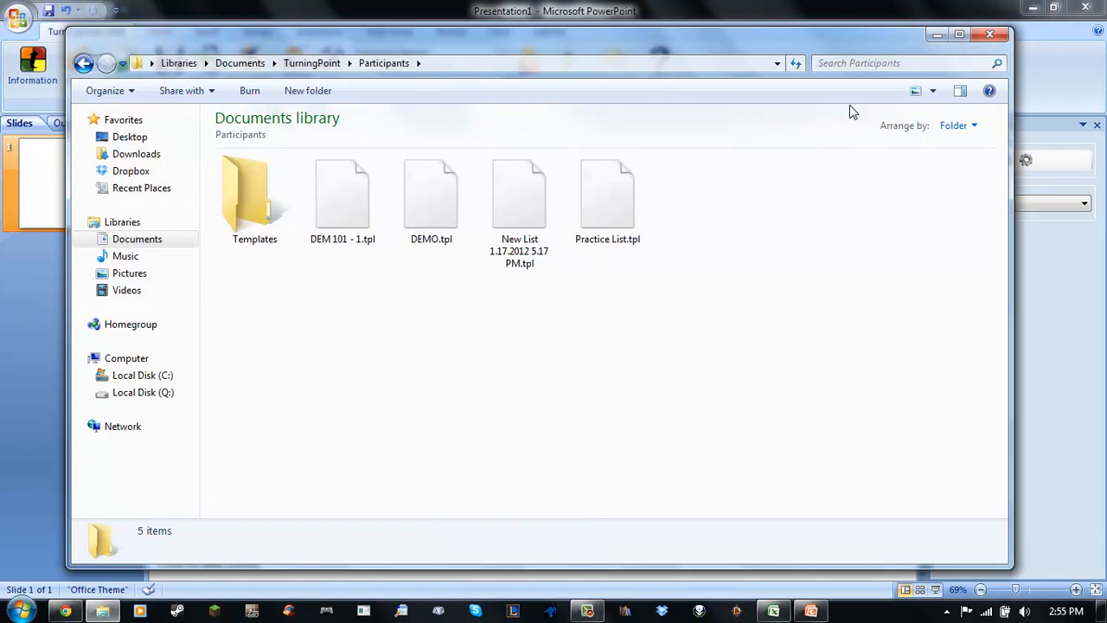
{"action": "left_click", "coordinate": [991, 34]}
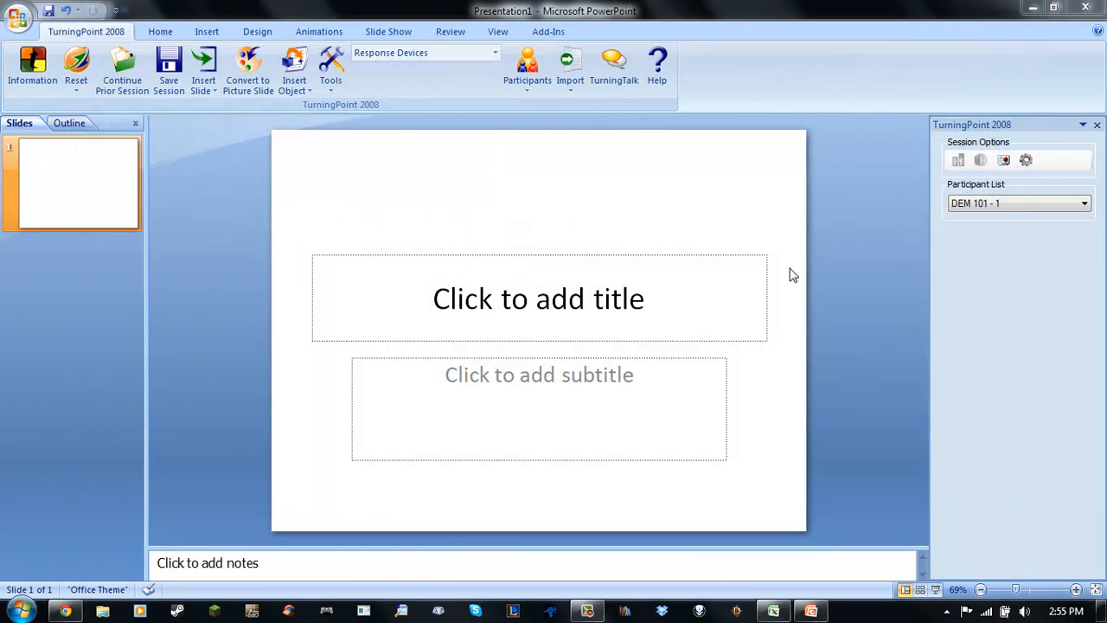